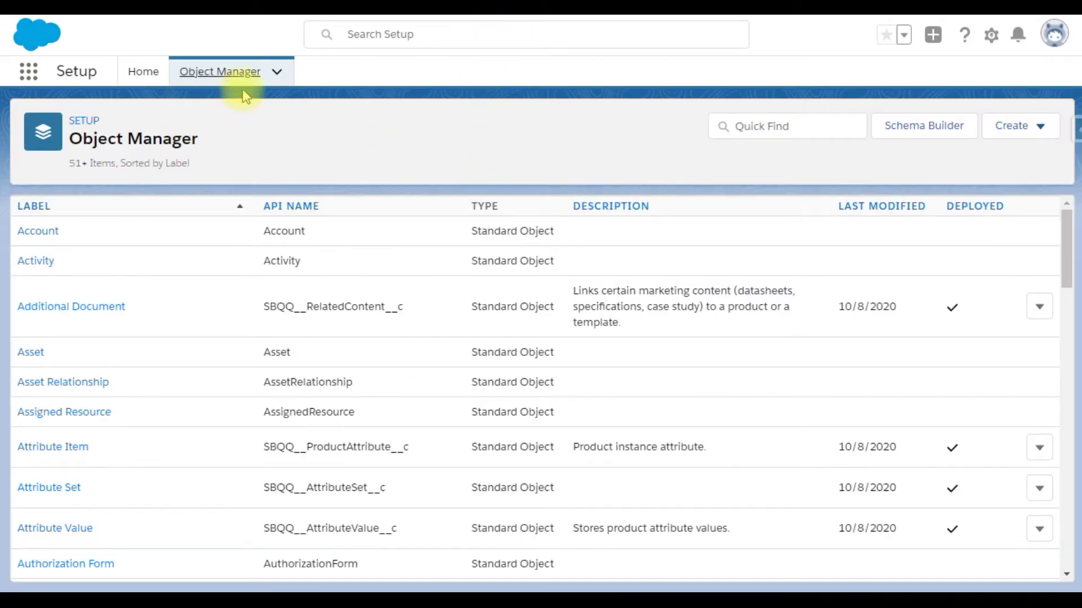
Find the Quote Line object by searching for "quote line" and open its field sets.
left_click(765, 125)
type("qu")
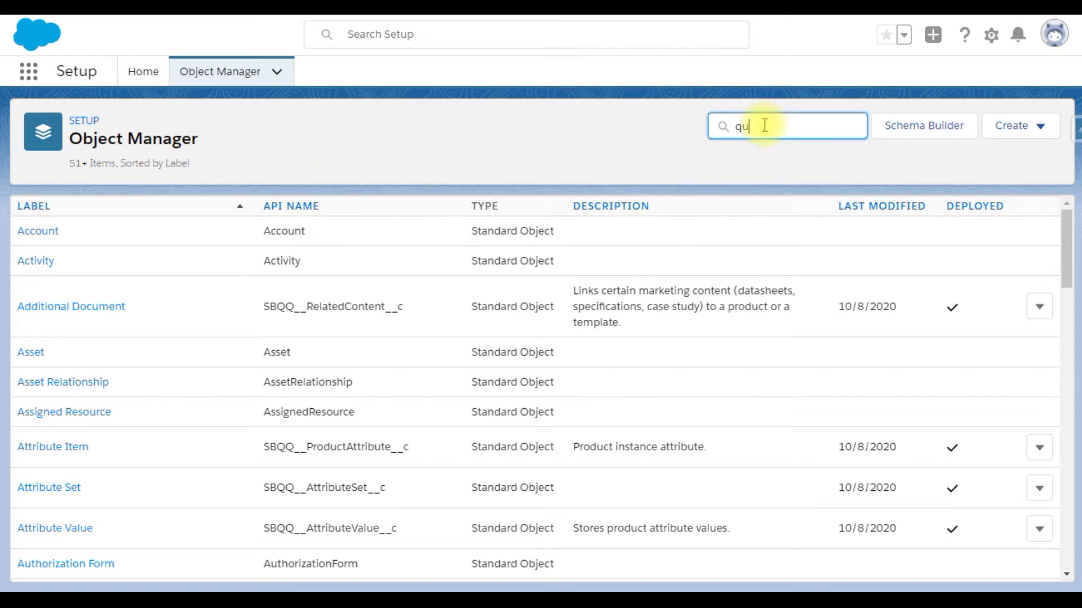
type("ote line")
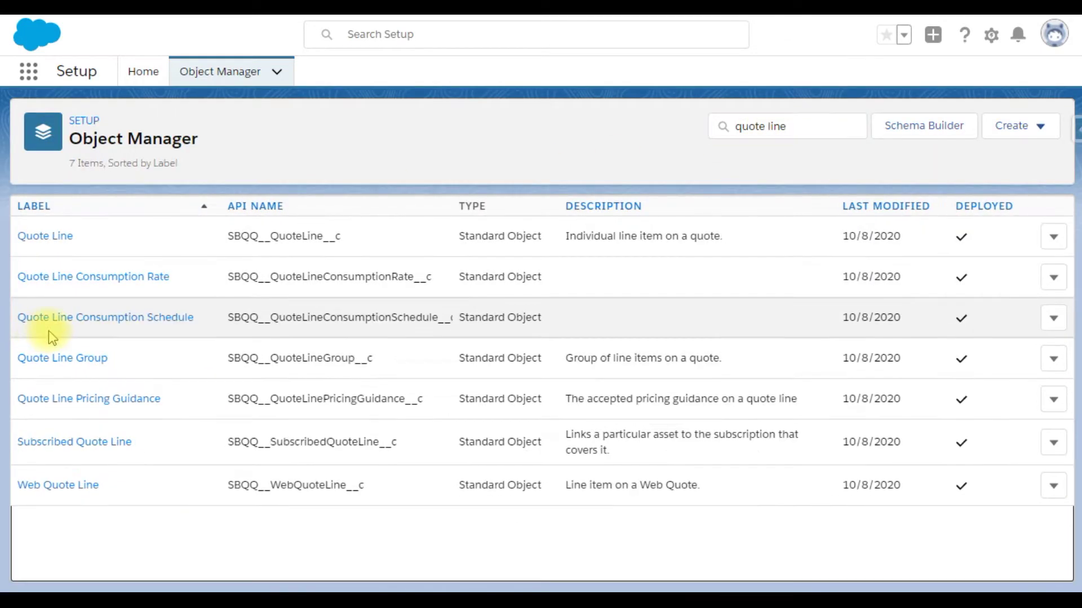
left_click(53, 237)
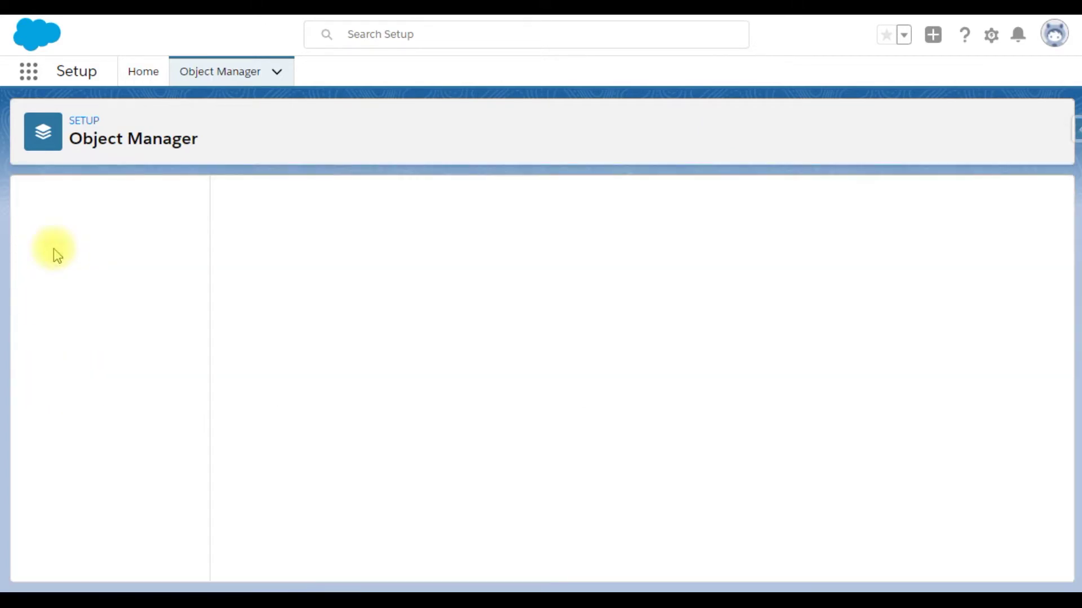
left_click(85, 392)
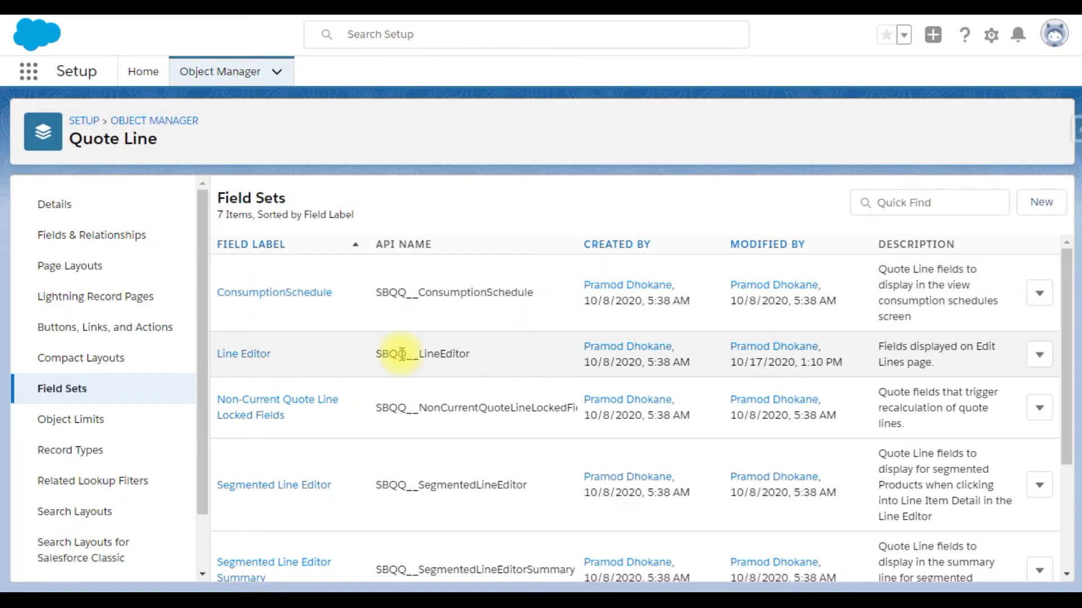
Add the Description field after Product Name in the Quote Line object's Line Editor field set and save it.
left_click_drag(386, 356, 475, 363)
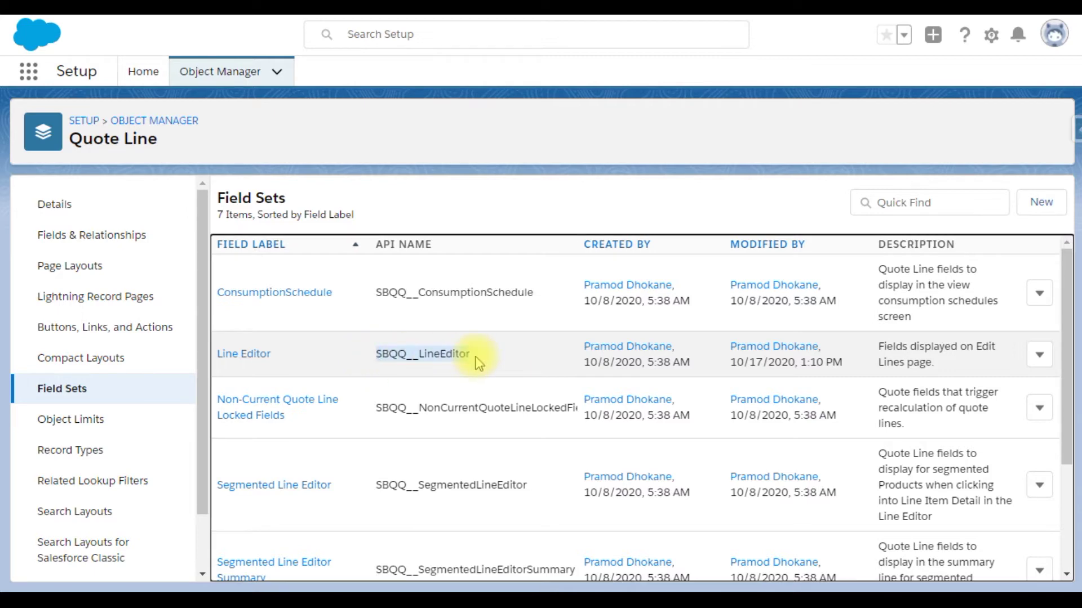
left_click(243, 357)
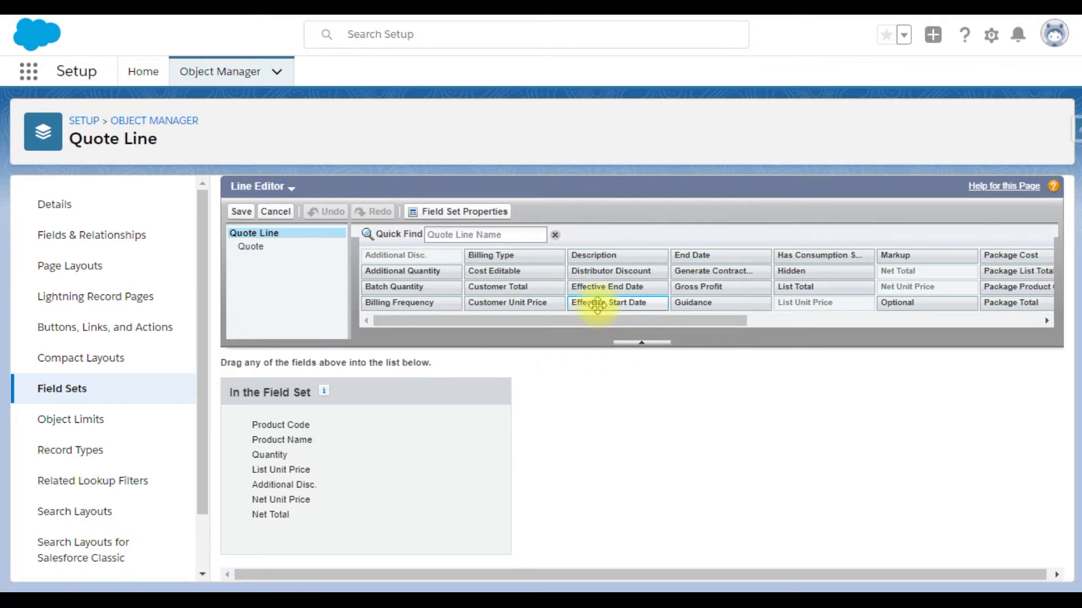
left_click_drag(596, 256, 277, 473)
left_click(241, 211)
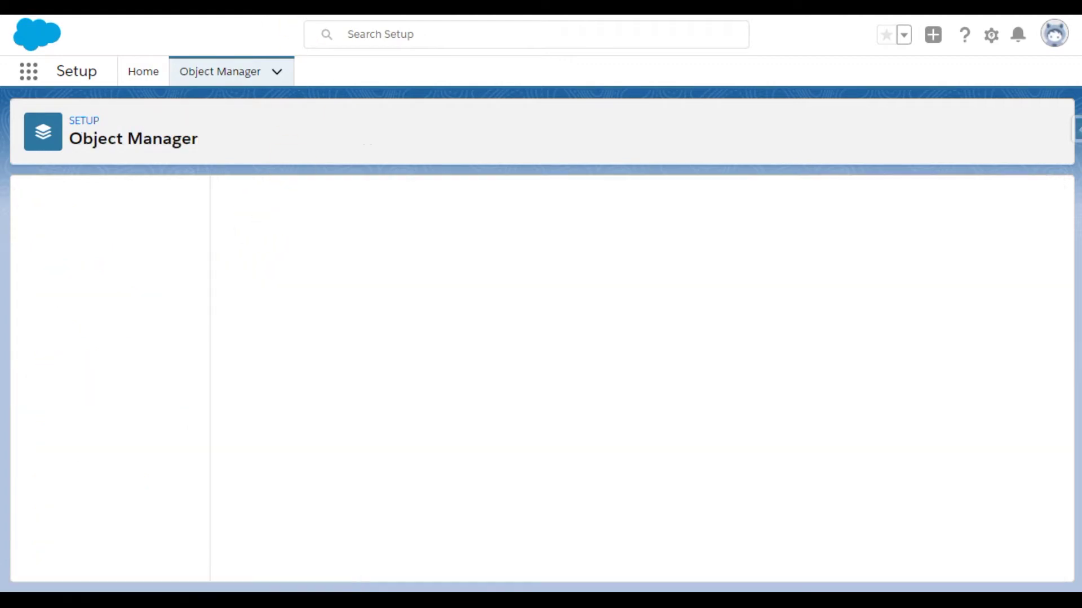
Switch to the Edit Quote page, reload it, and add products GC1020, GC1040 and GC1060 to the quote.
left_click(281, 4)
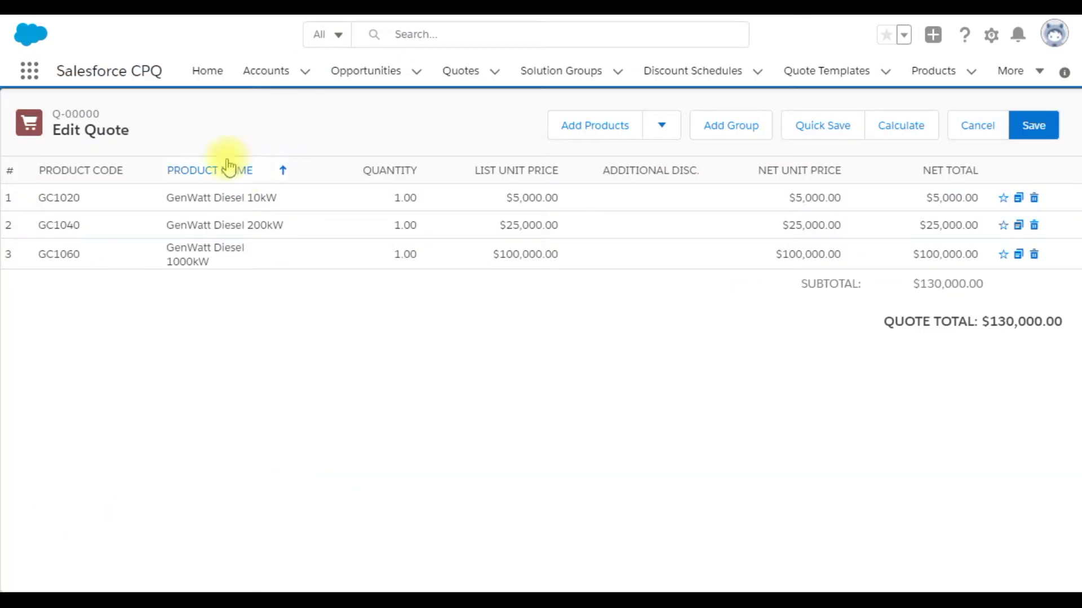
left_click(185, 93)
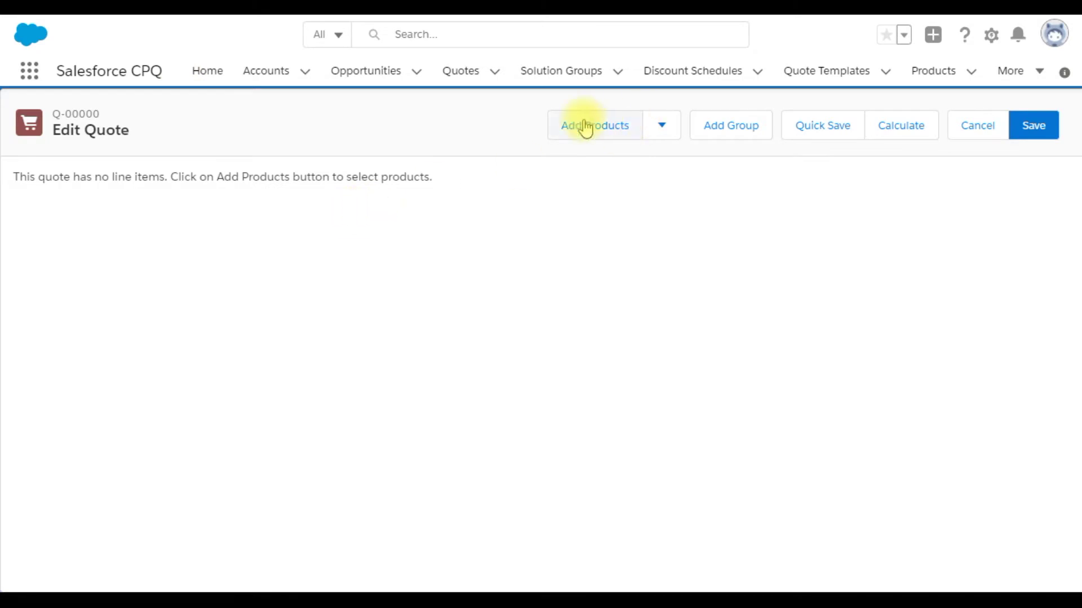
left_click(586, 127)
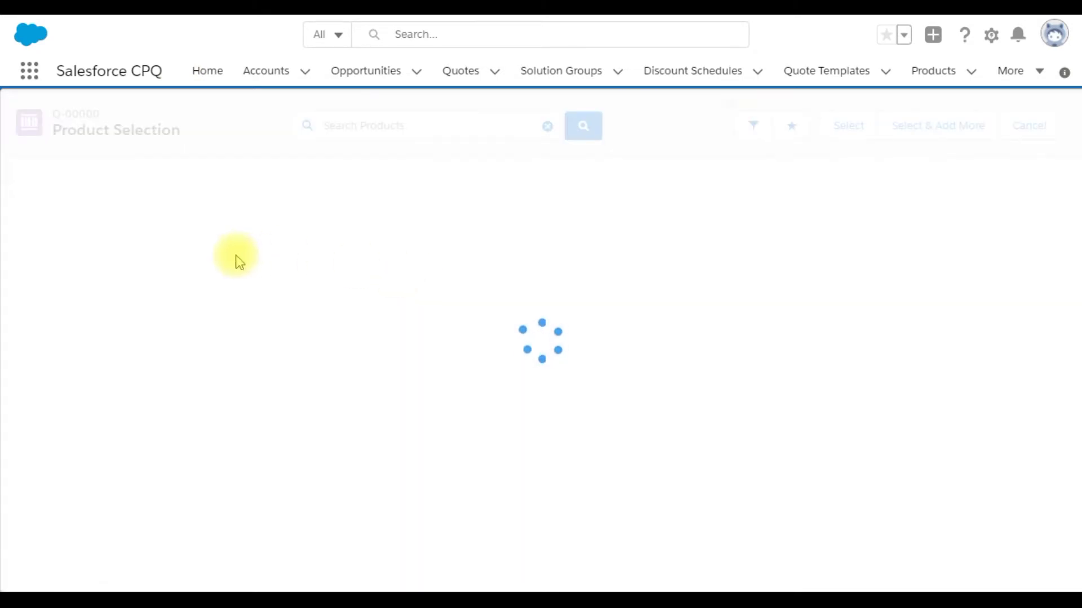
left_click(12, 197)
left_click(13, 223)
left_click(12, 253)
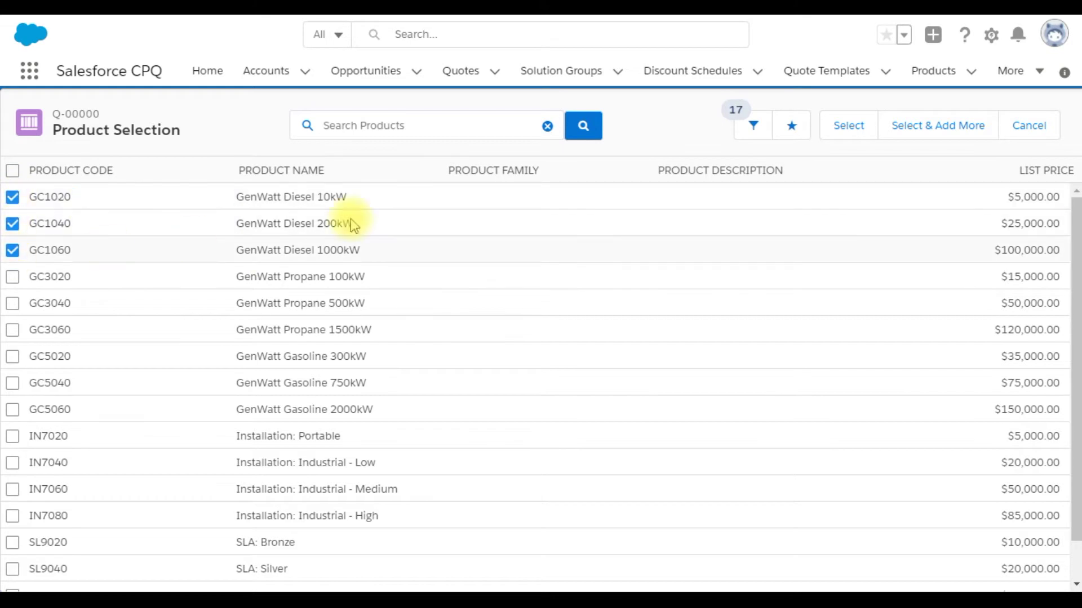
left_click(847, 135)
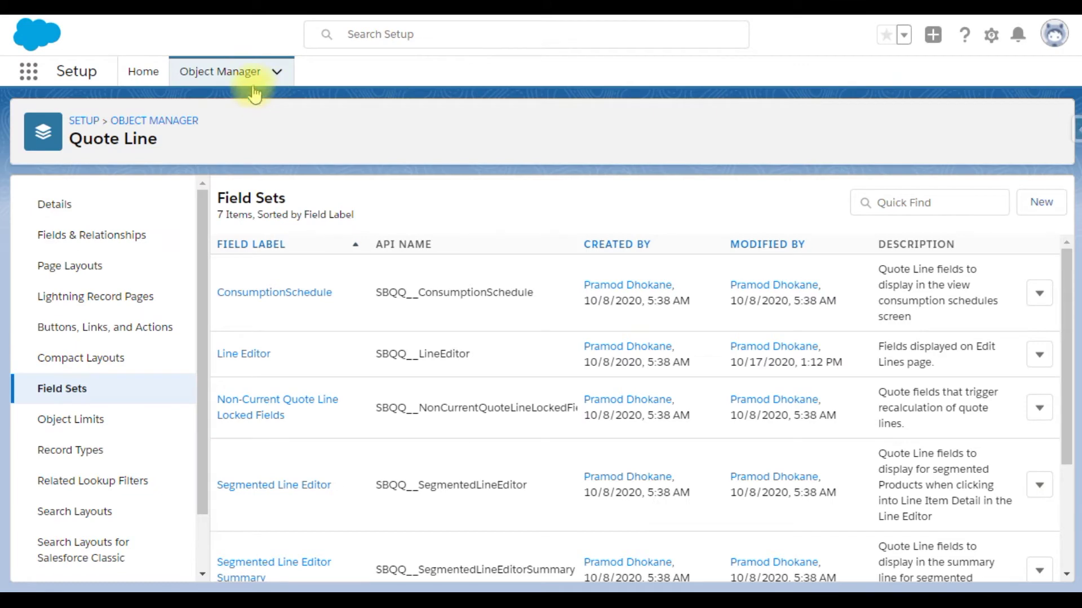
Return to the object setup, search for "quote" and open the Quote object's field sets.
left_click(238, 76)
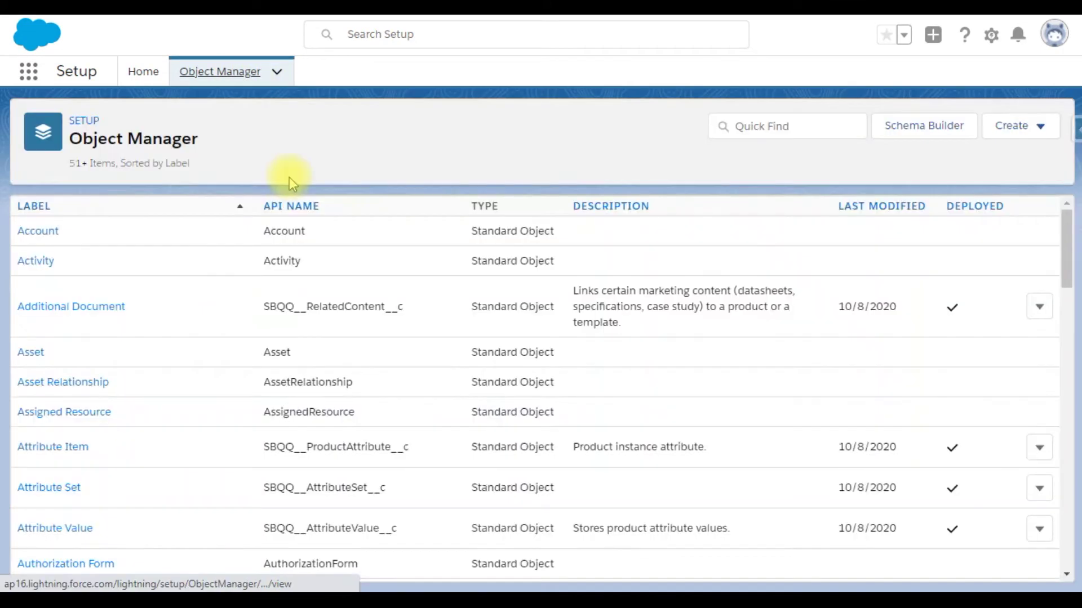
left_click(769, 127)
type("quote")
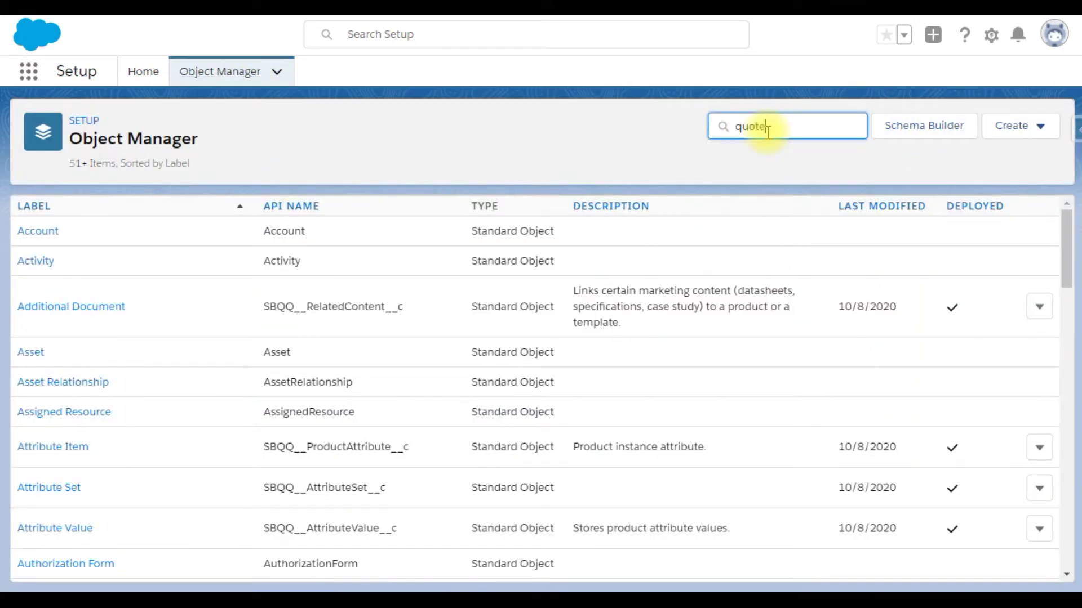
left_click(29, 239)
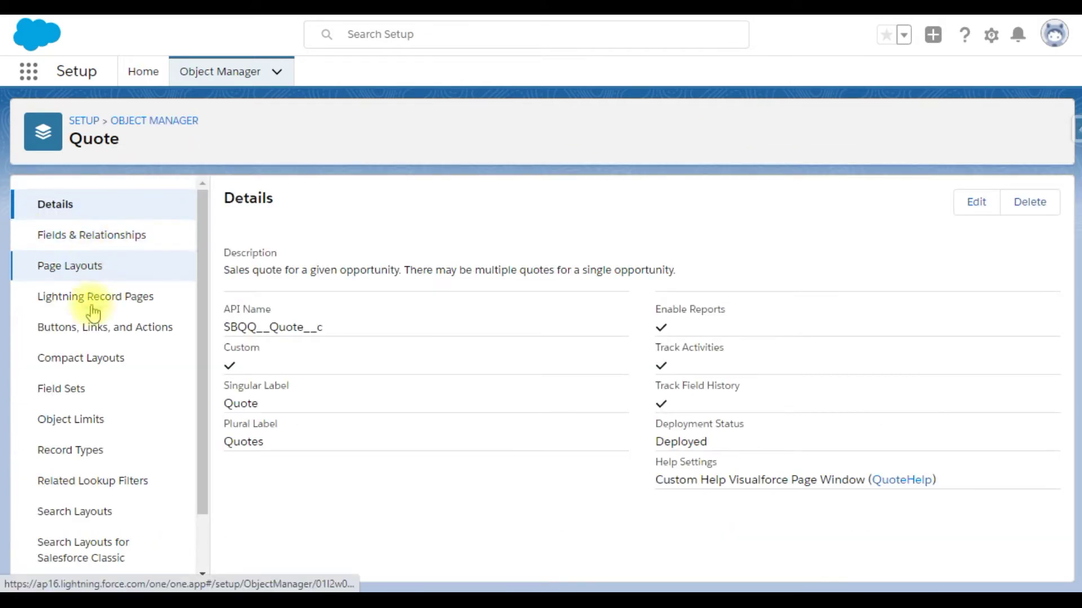
left_click(66, 390)
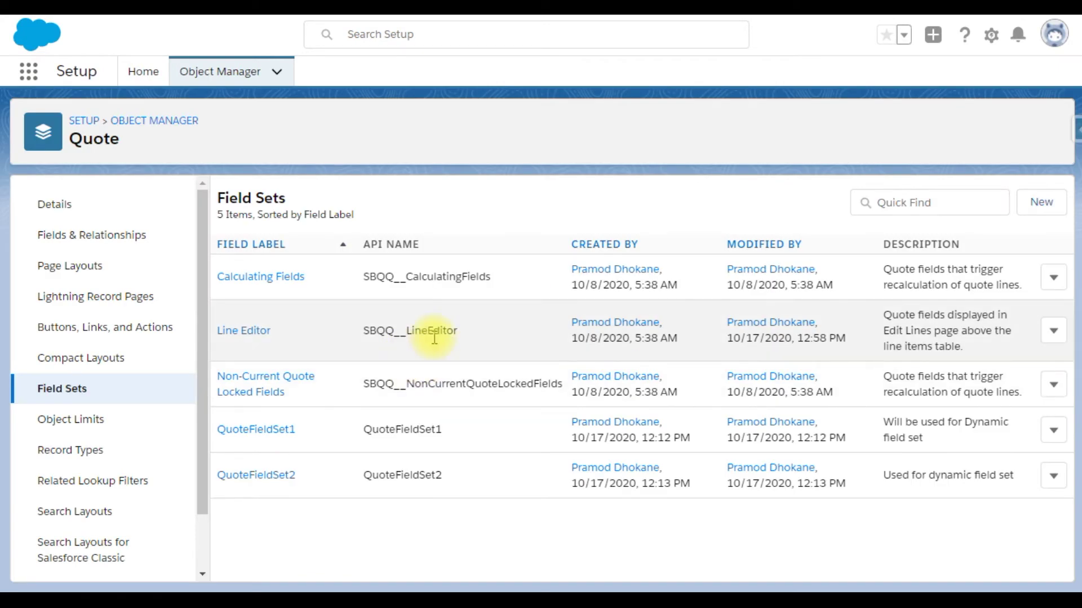
Add the Subscription Term field to the Quote object's Line Editor field set and save it.
double_click(433, 337)
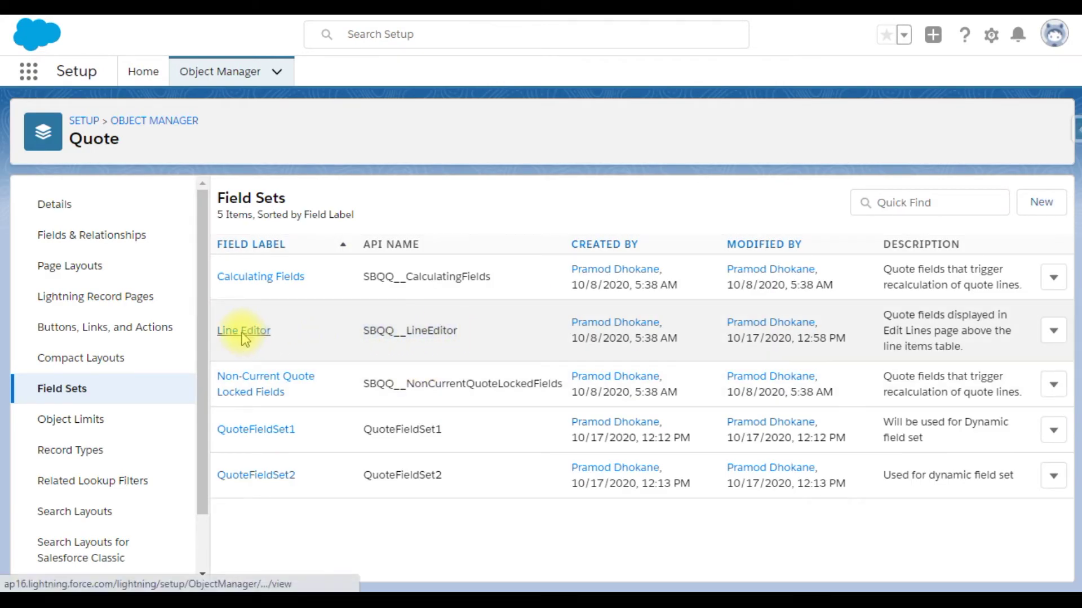
left_click(243, 332)
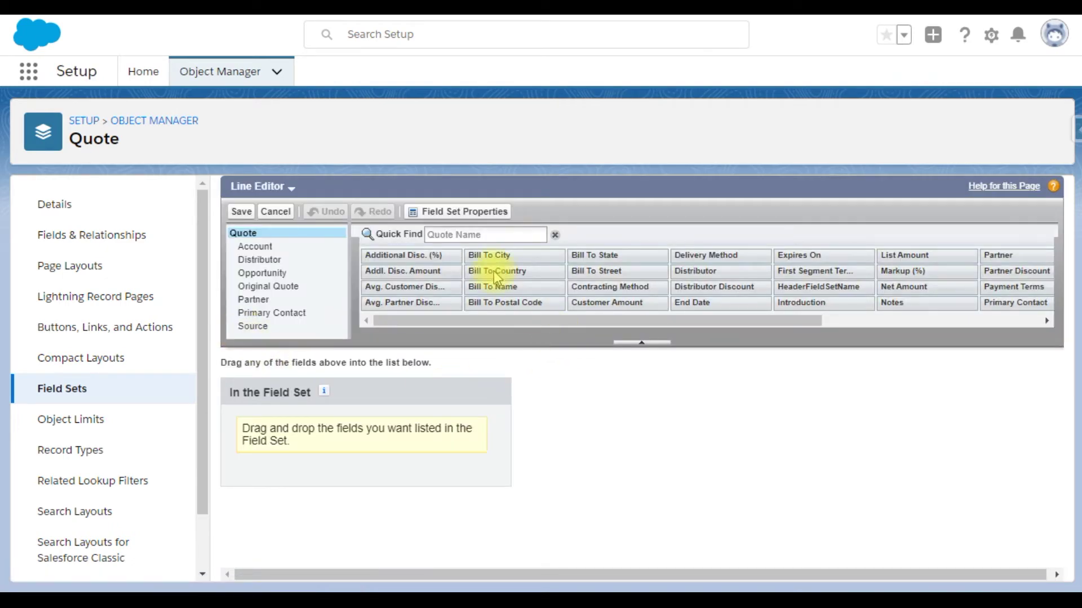
left_click(470, 233)
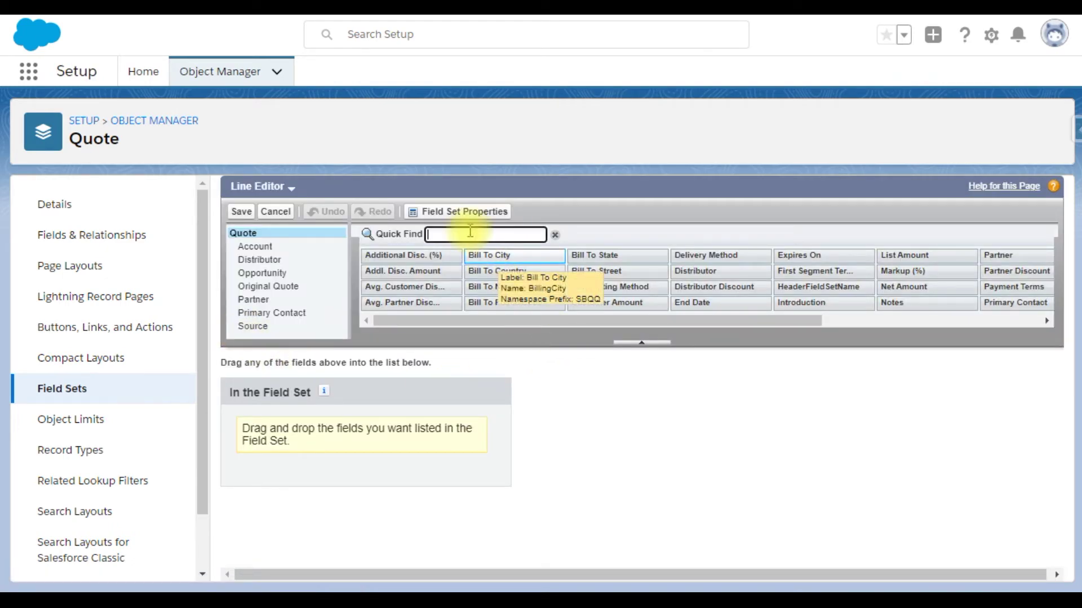
type("sub")
left_click_drag(413, 256, 356, 444)
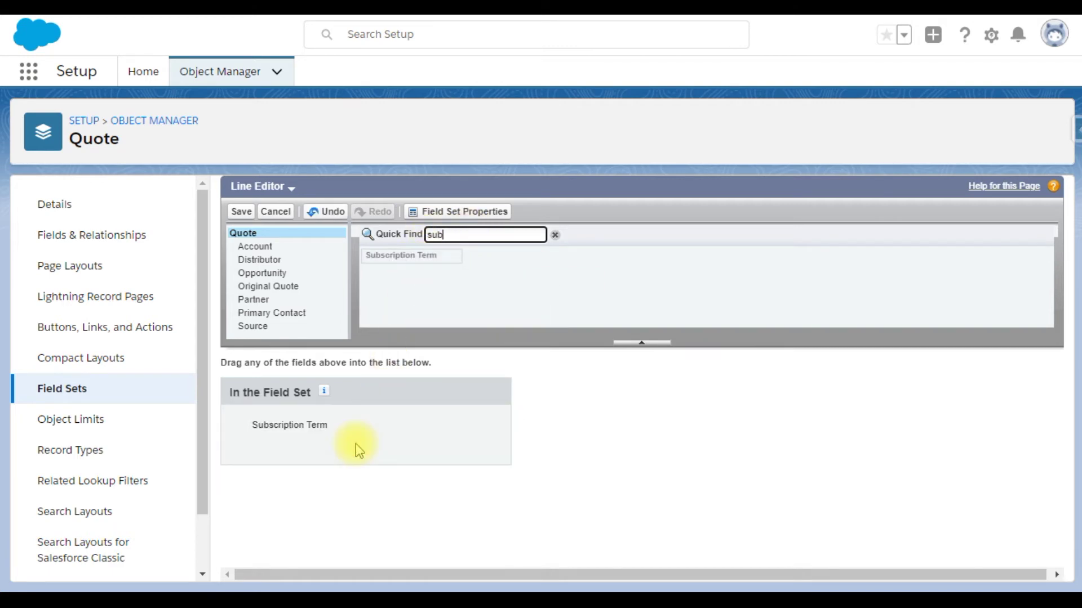
left_click(241, 212)
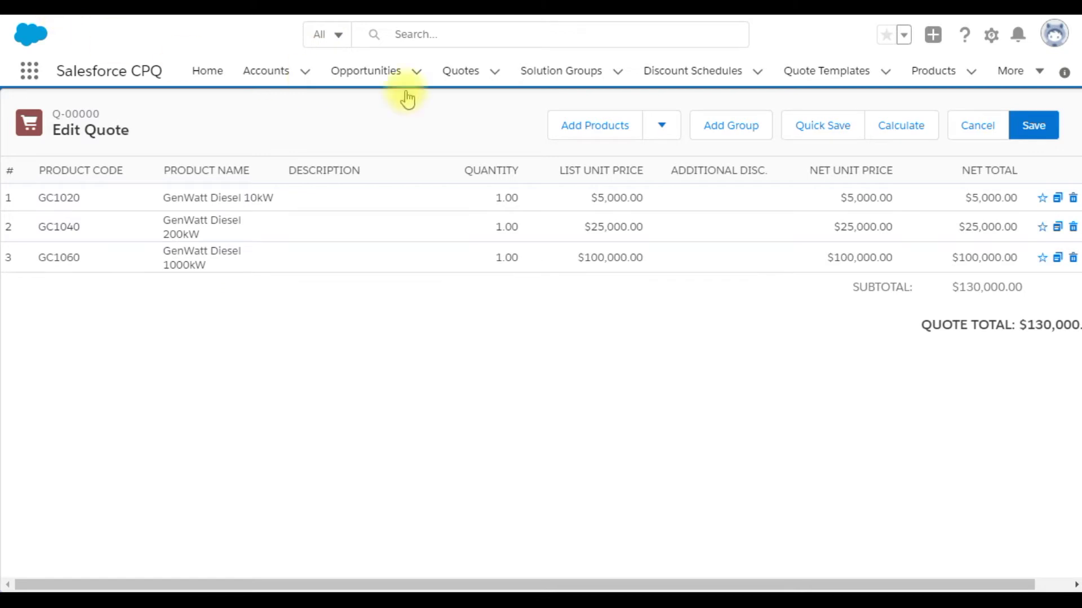
Quick-save the edited quote, set its Subscription Term to 36 and save the quote.
left_click(822, 124)
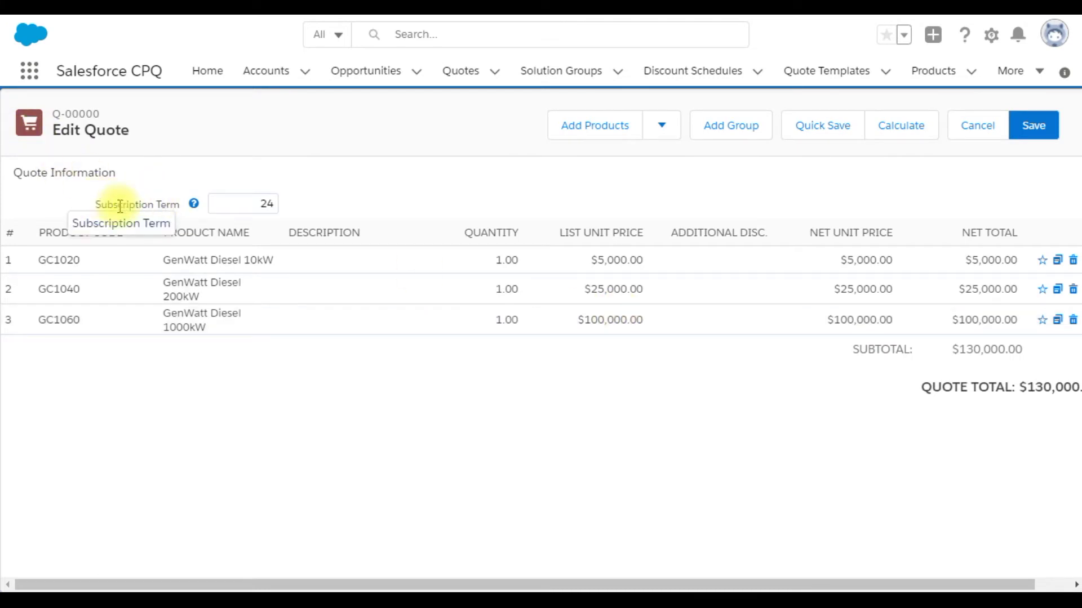
double_click(266, 204)
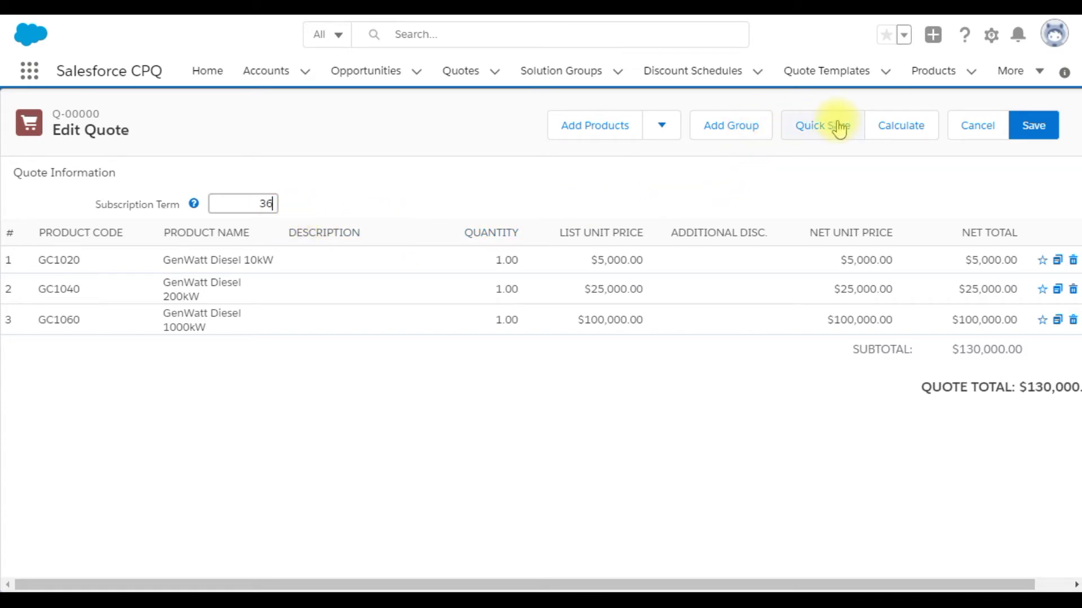
left_click(1036, 127)
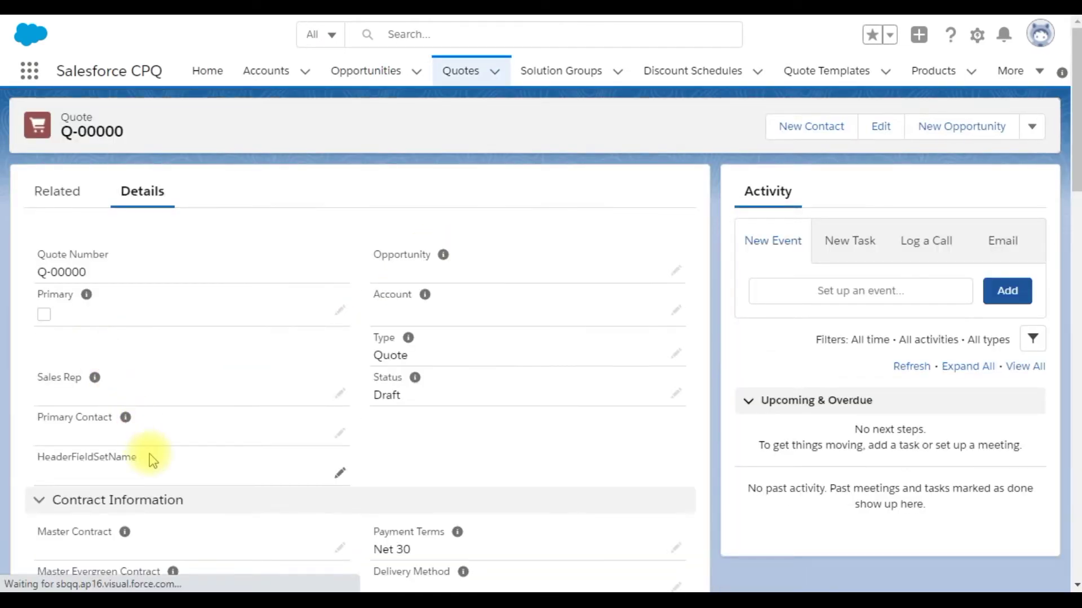
Check the Subscription Term in the quote's contract information and reopen the quote's lines for editing.
scroll(150, 454, "down", 4)
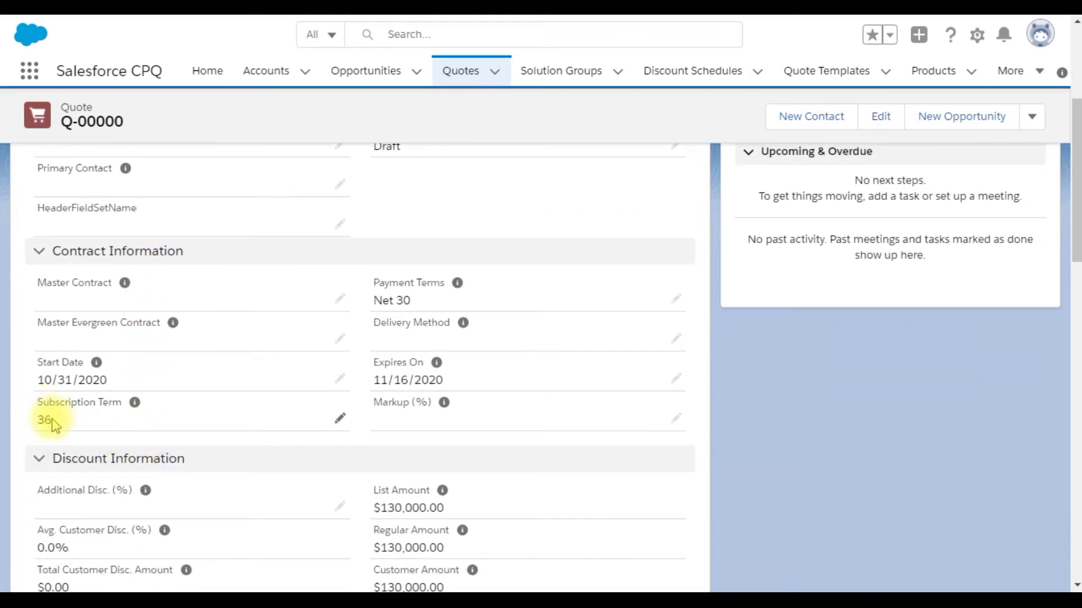
scroll(50, 420, "up", 5)
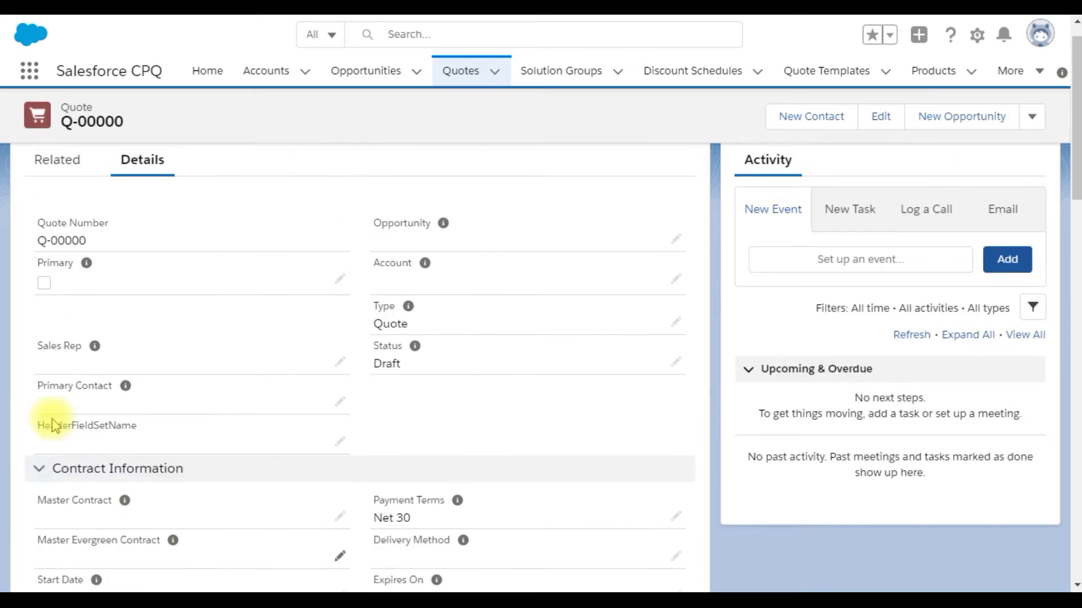
left_click(1032, 127)
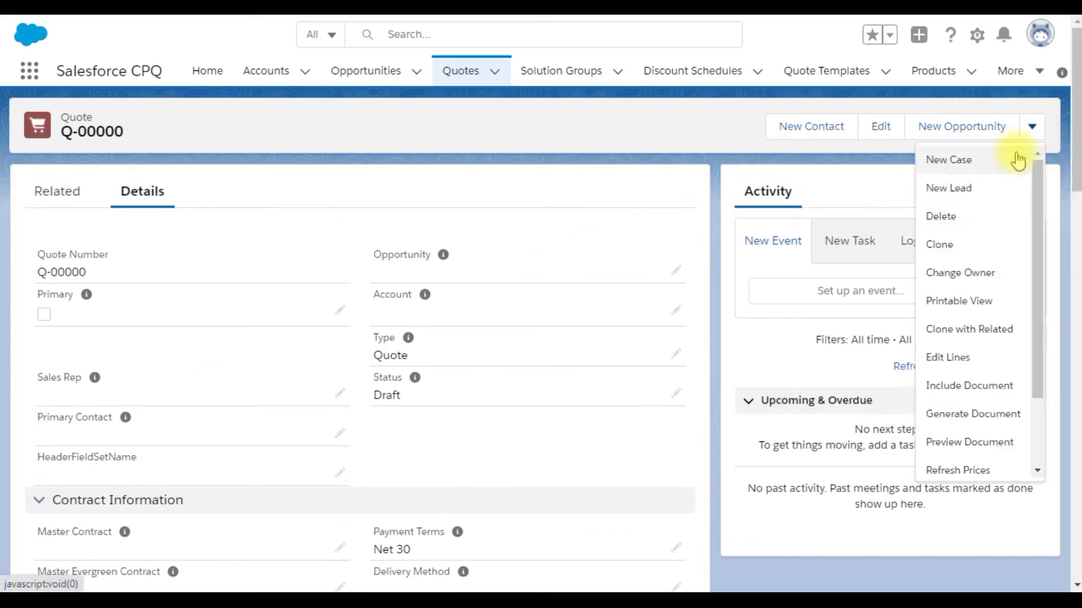
left_click(947, 366)
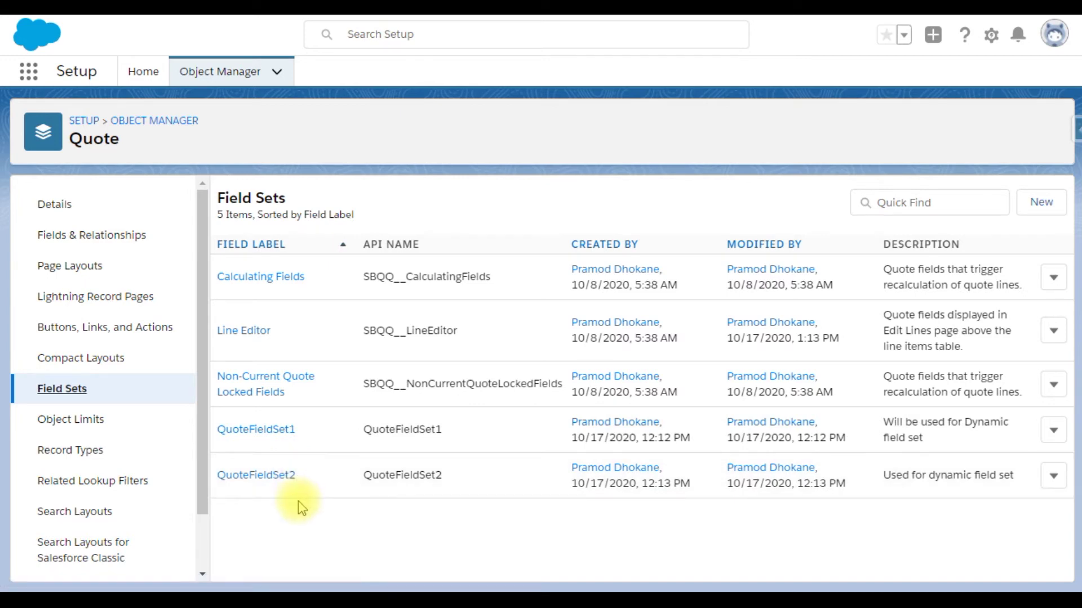
Review which fields QuoteFieldSet1 and QuoteFieldSet2 of the Quote object contain, and return to the field set list.
left_click(277, 437)
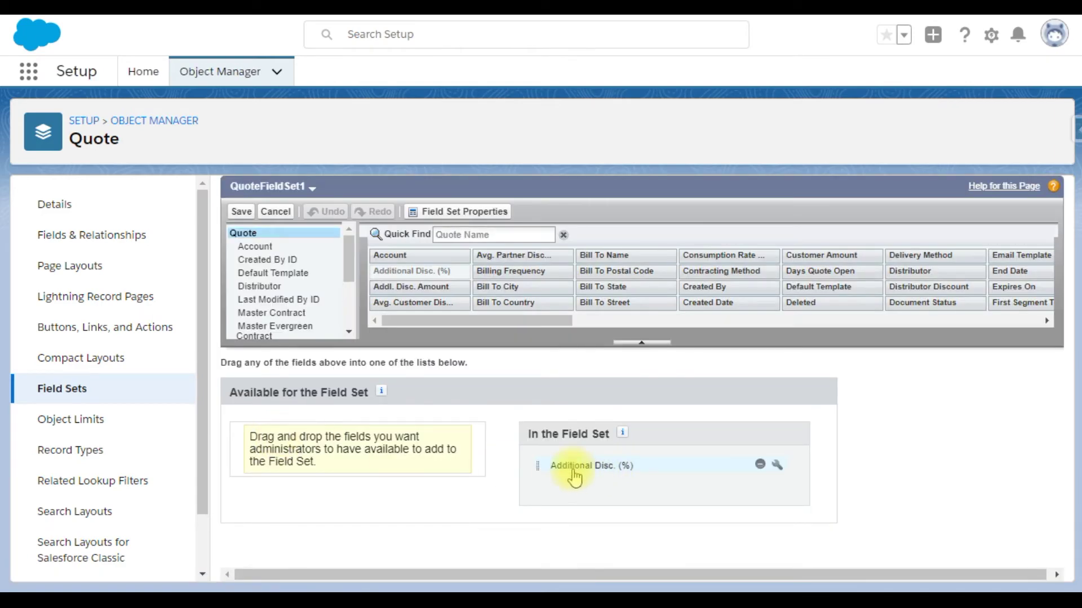
left_click(80, 387)
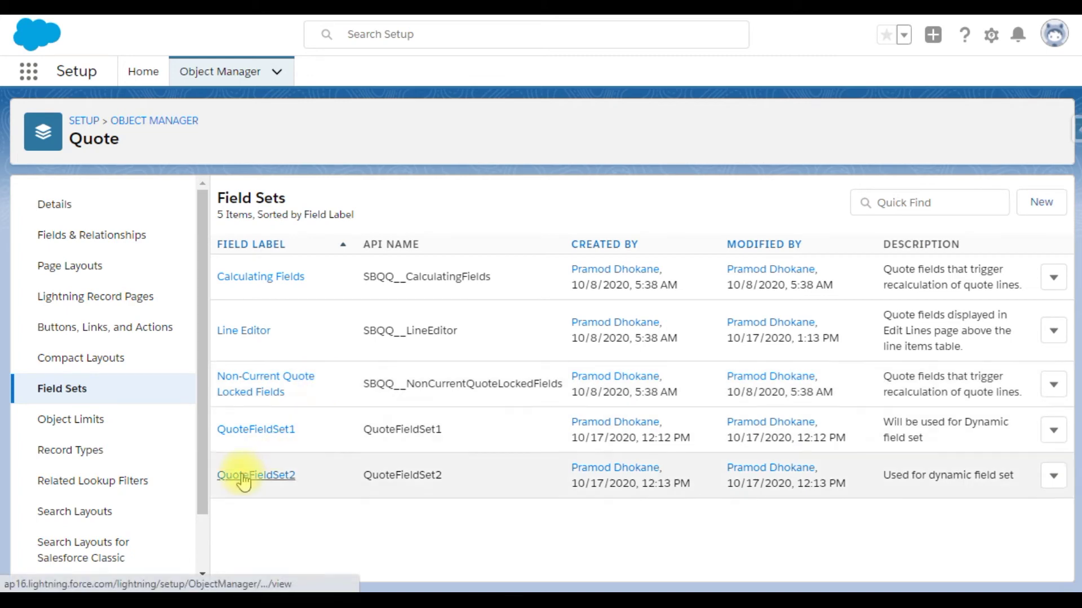
left_click(242, 476)
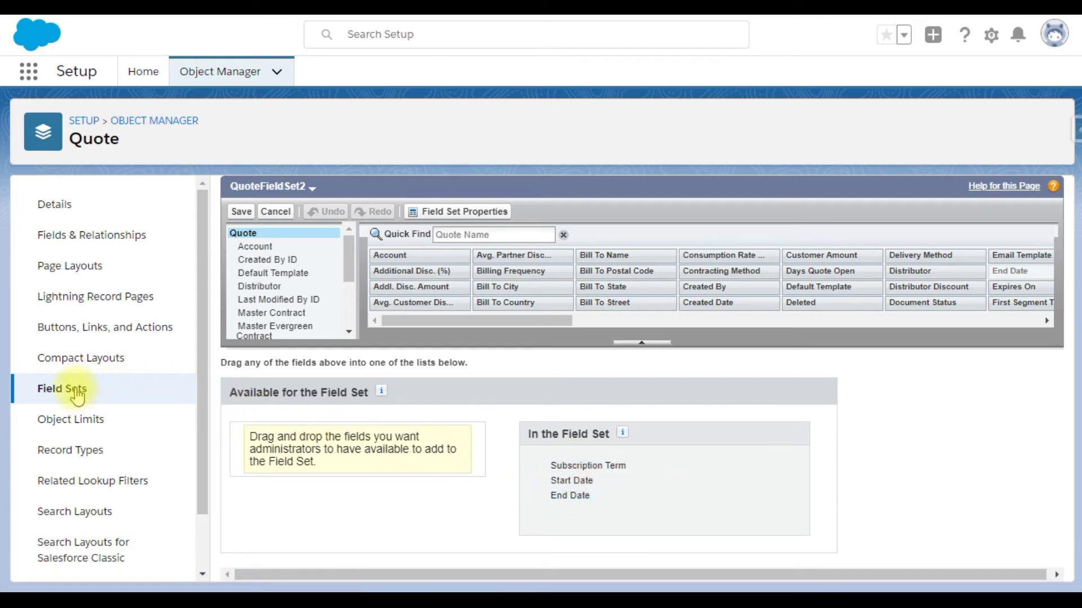
left_click(78, 394)
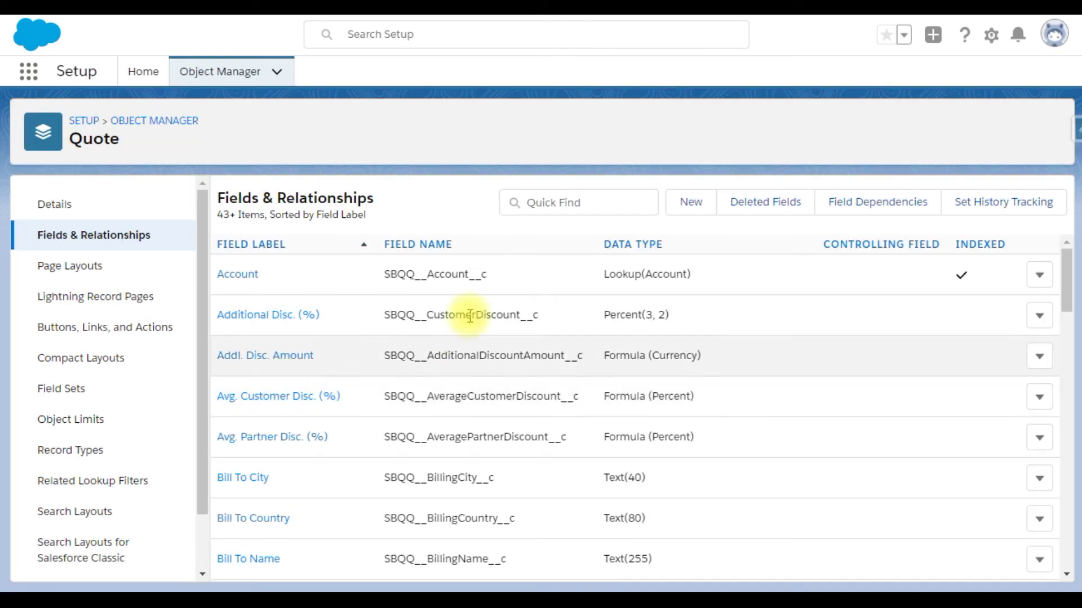
Search the Quote object's fields for "hea" and highlight the field name HeaderFieldSetName__c.
left_click(561, 203)
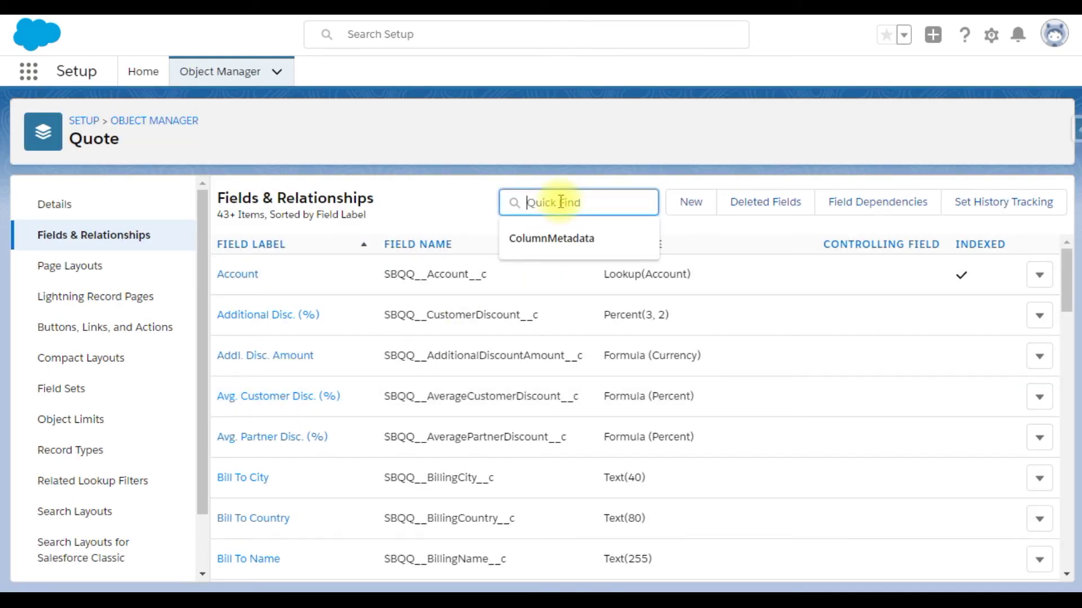
type("hea")
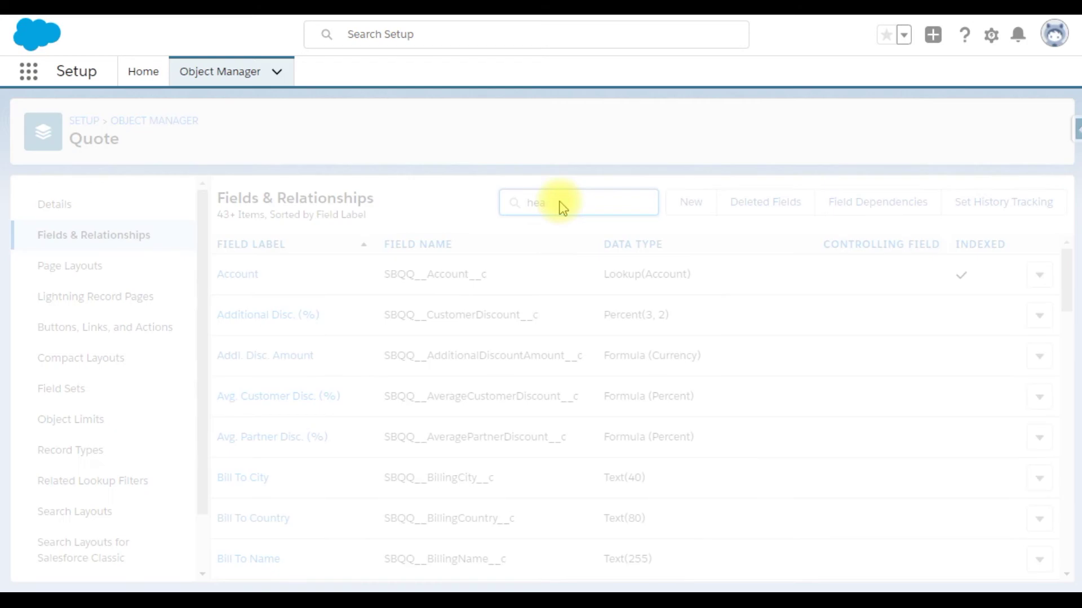
double_click(455, 279)
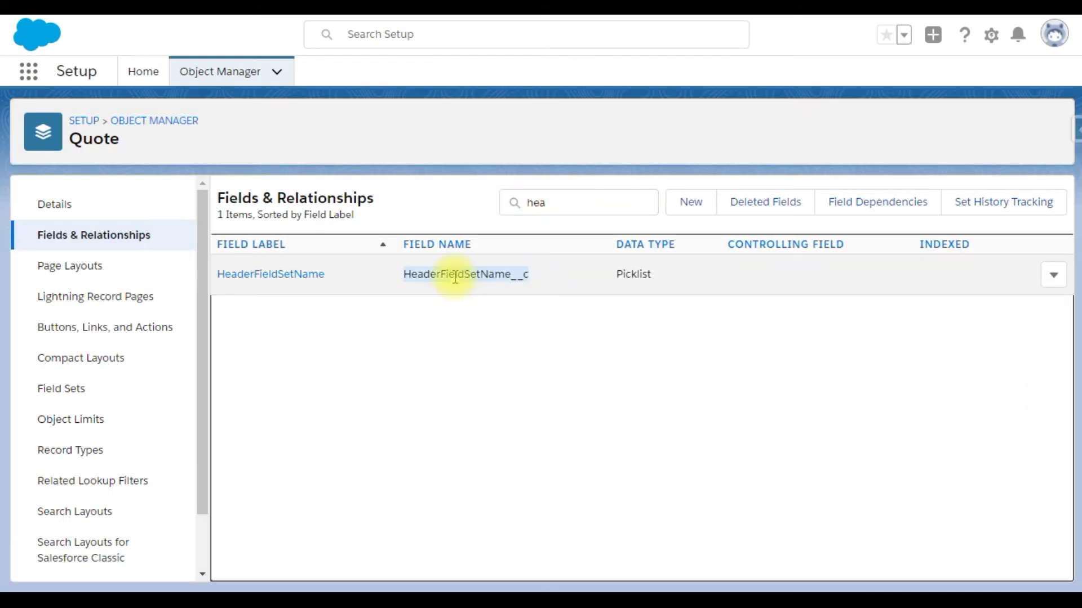
Check the data type of the Quote object's HeaderFieldSetName field and review its picklist values.
left_click_drag(617, 275, 676, 286)
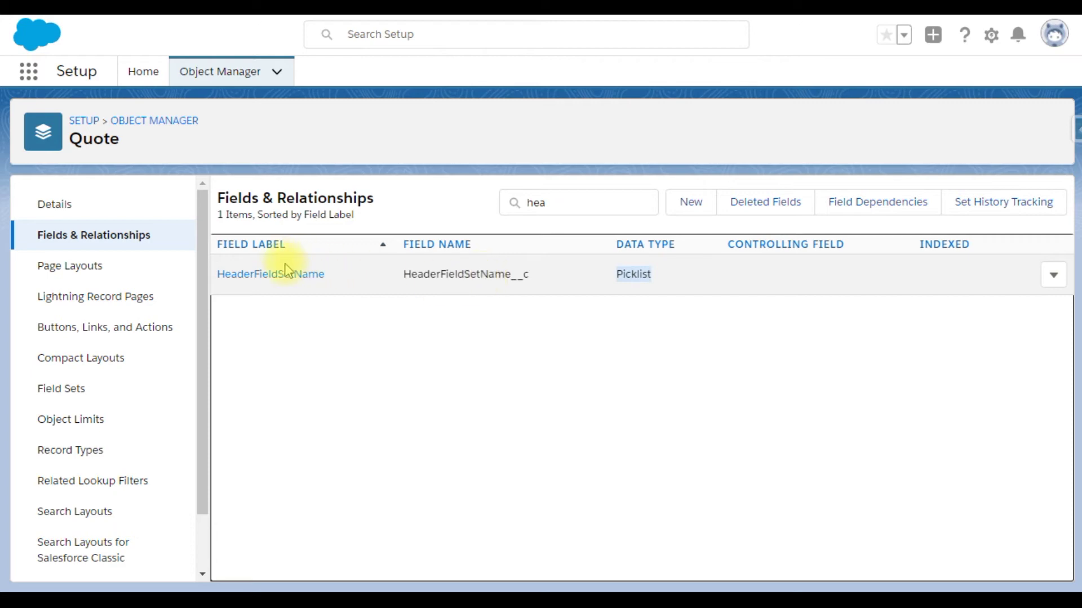
left_click(271, 276)
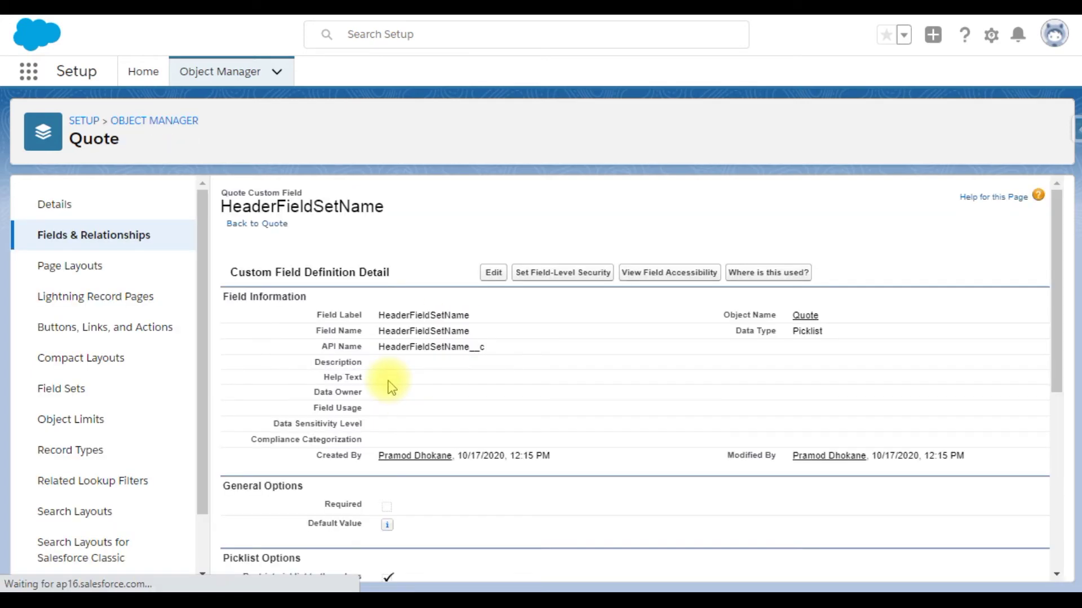
scroll(417, 447, "down", 6)
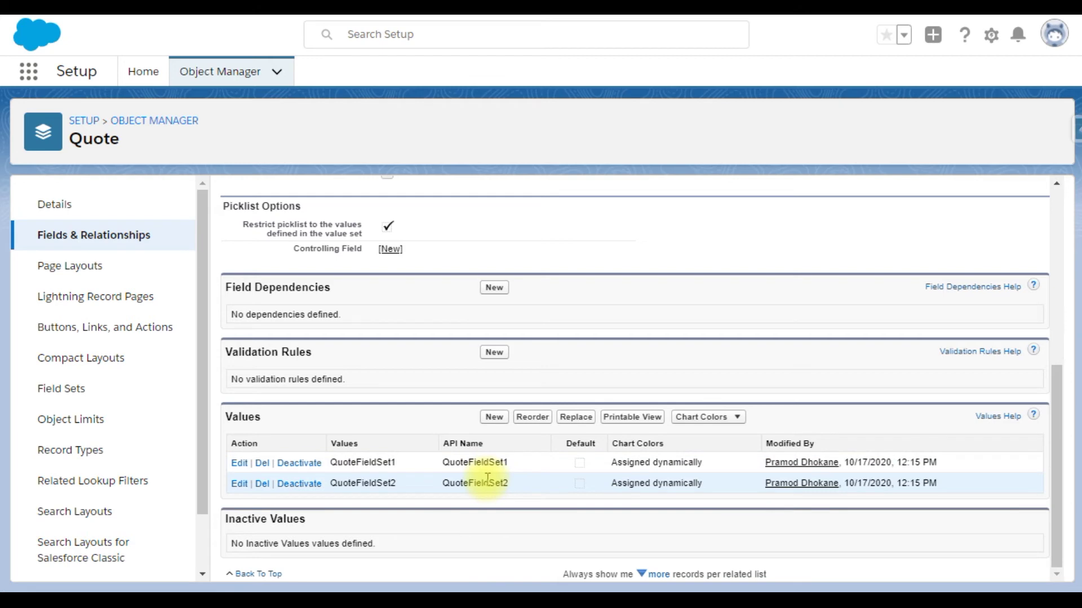
scroll(485, 478, "up", 5)
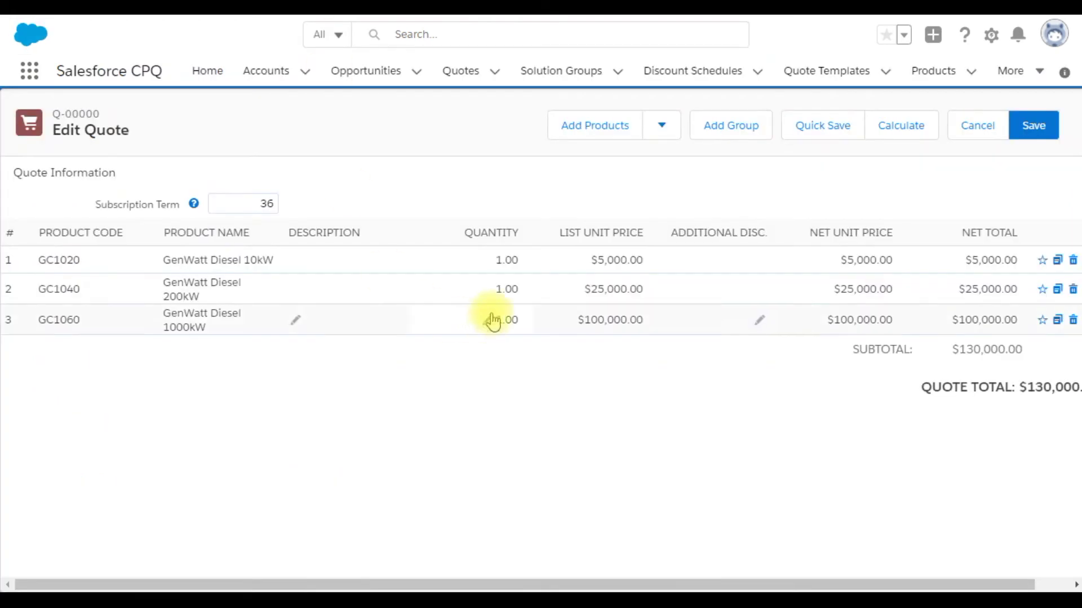
Cancel the quote line editing, set the quote's HeaderFieldSetName to QuoteFieldSet2 and save the record.
left_click(967, 137)
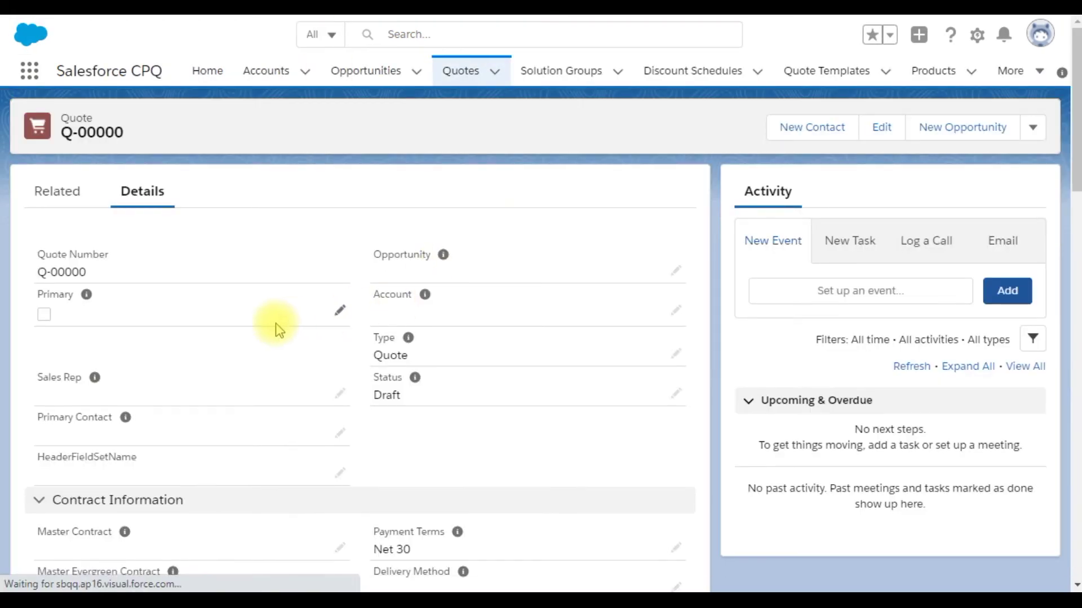
scroll(276, 322, "down", 3)
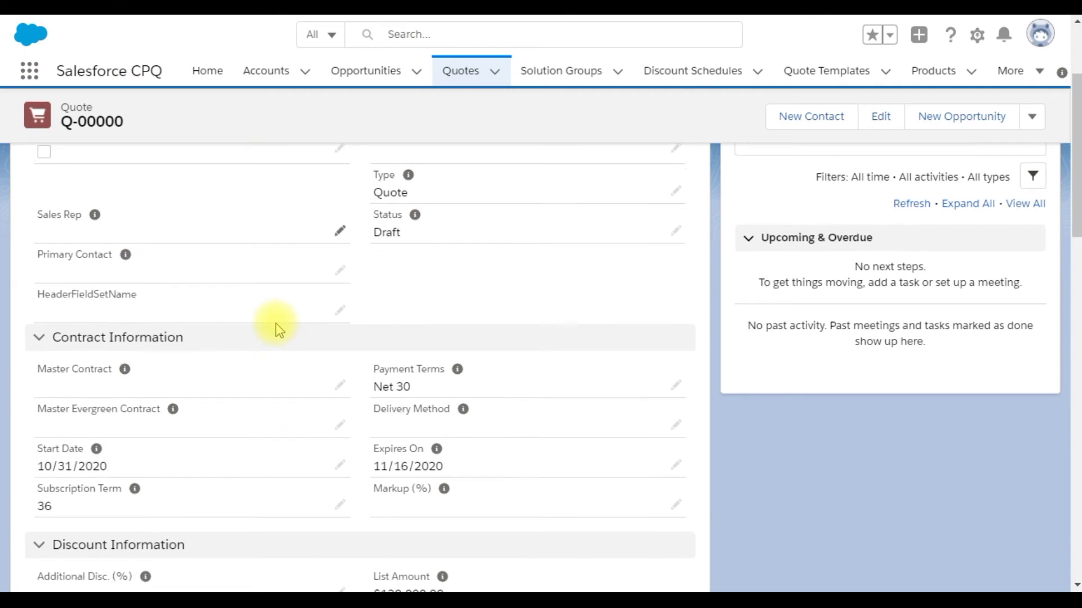
left_click(340, 308)
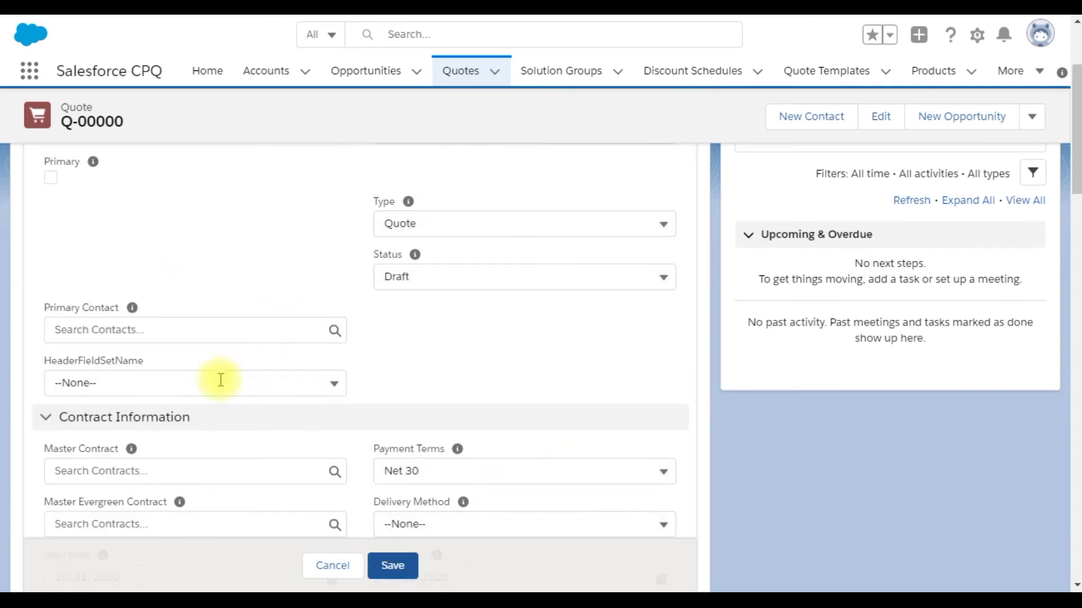
left_click(148, 392)
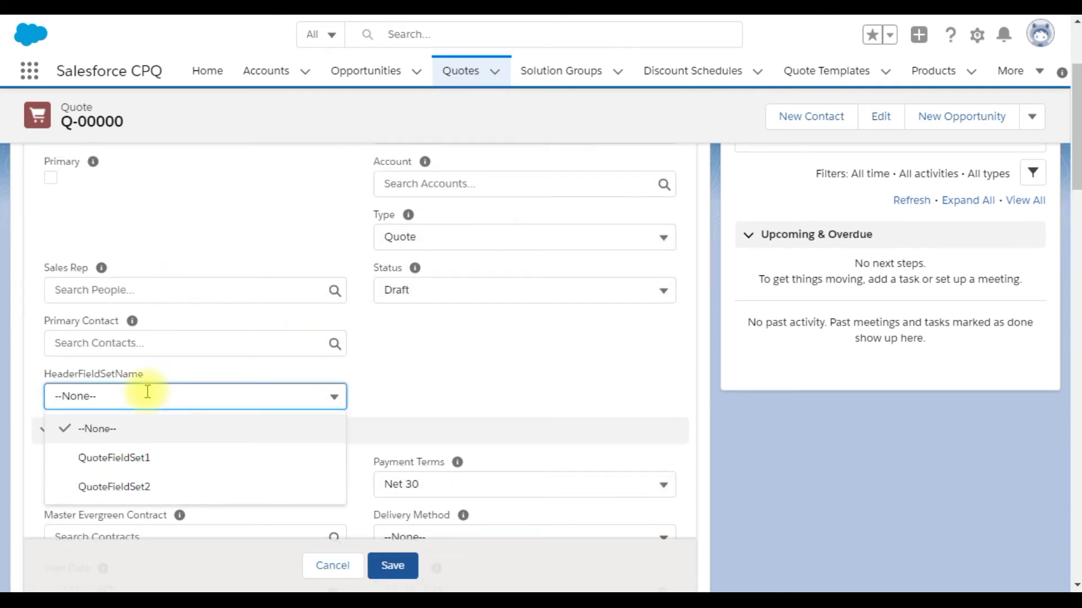
left_click(136, 486)
left_click(392, 565)
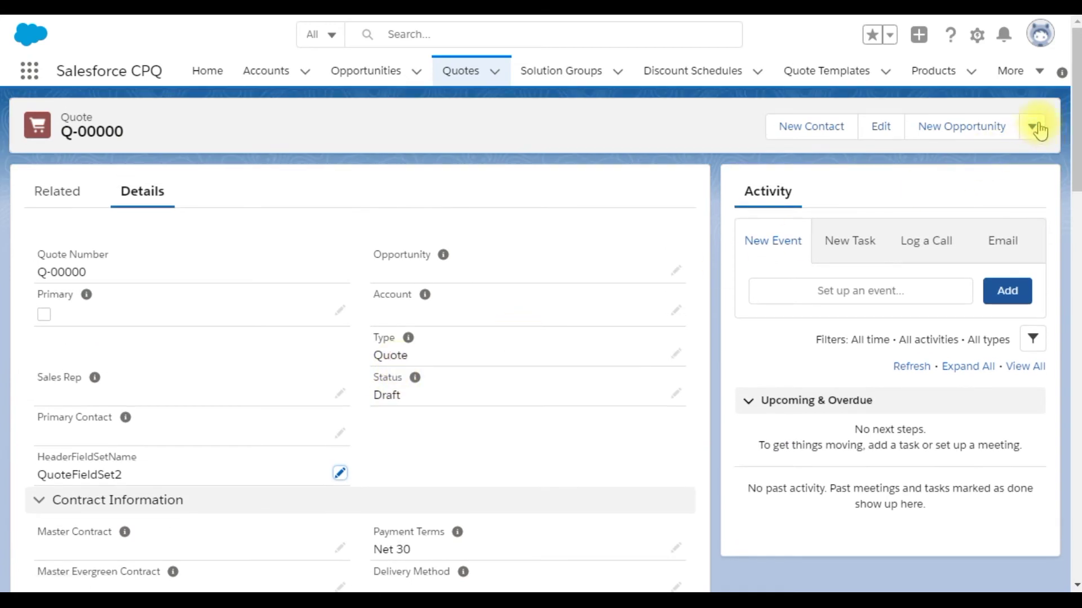
Reopen the quote's lines for editing and choose 10/31/2020 as the Start Date in the quote header.
left_click(1032, 126)
left_click(941, 360)
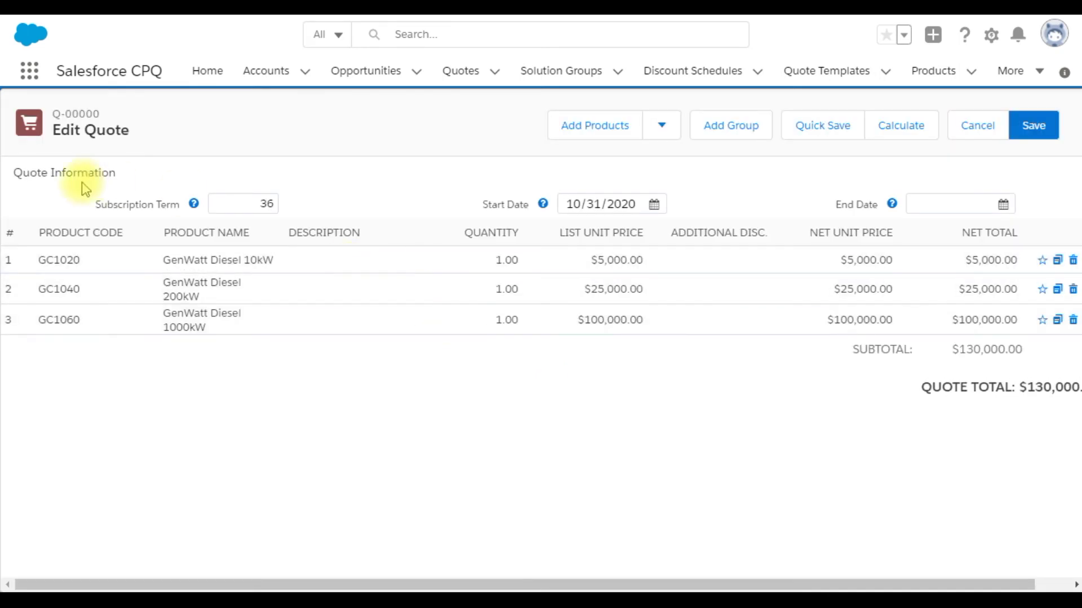
left_click(957, 204)
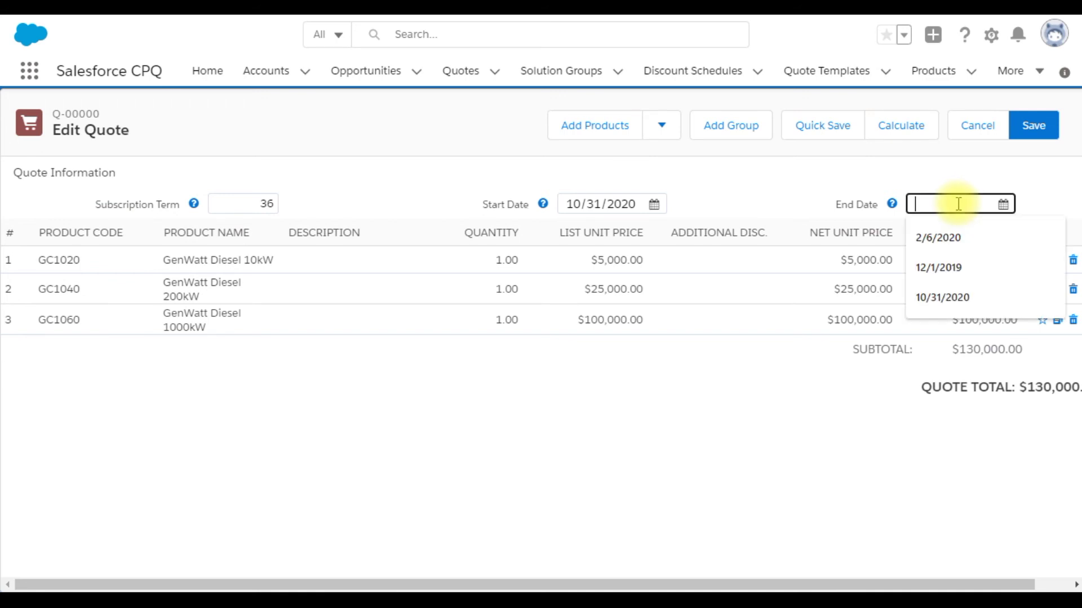
left_click(572, 203)
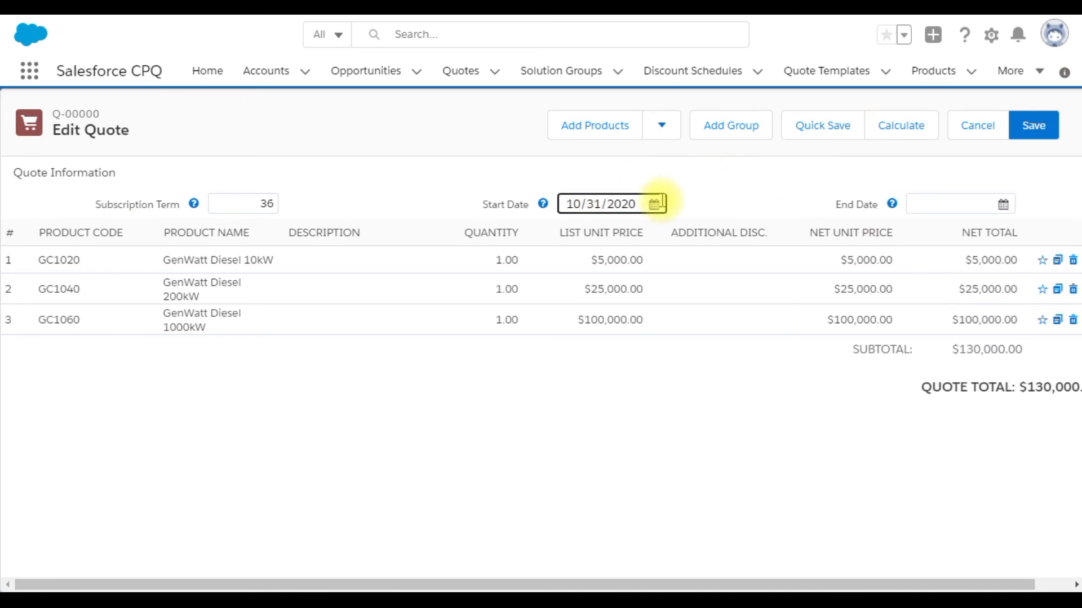
left_click(654, 204)
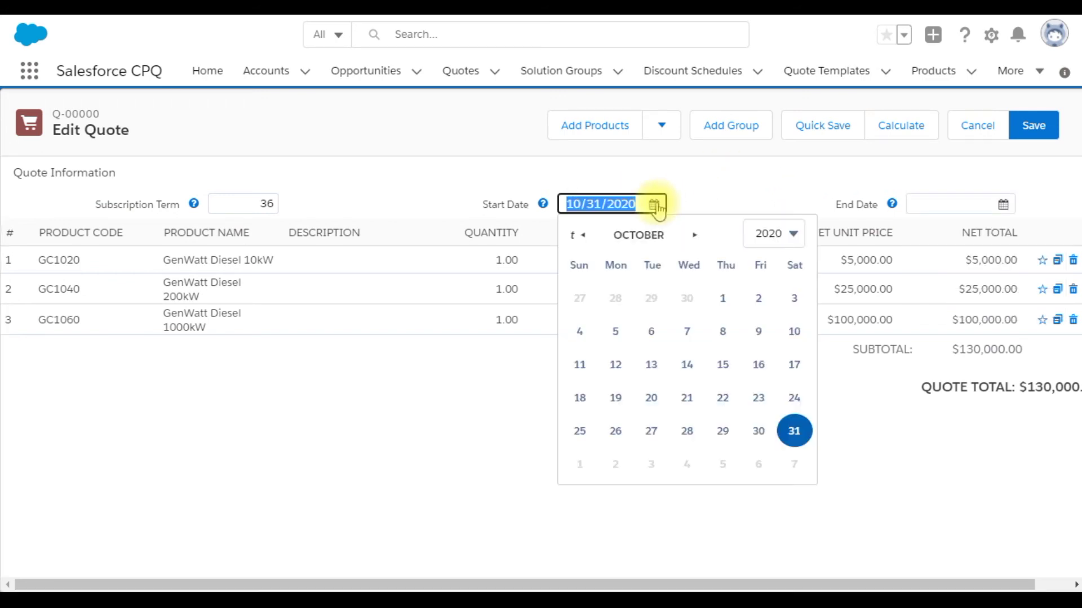
left_click(794, 432)
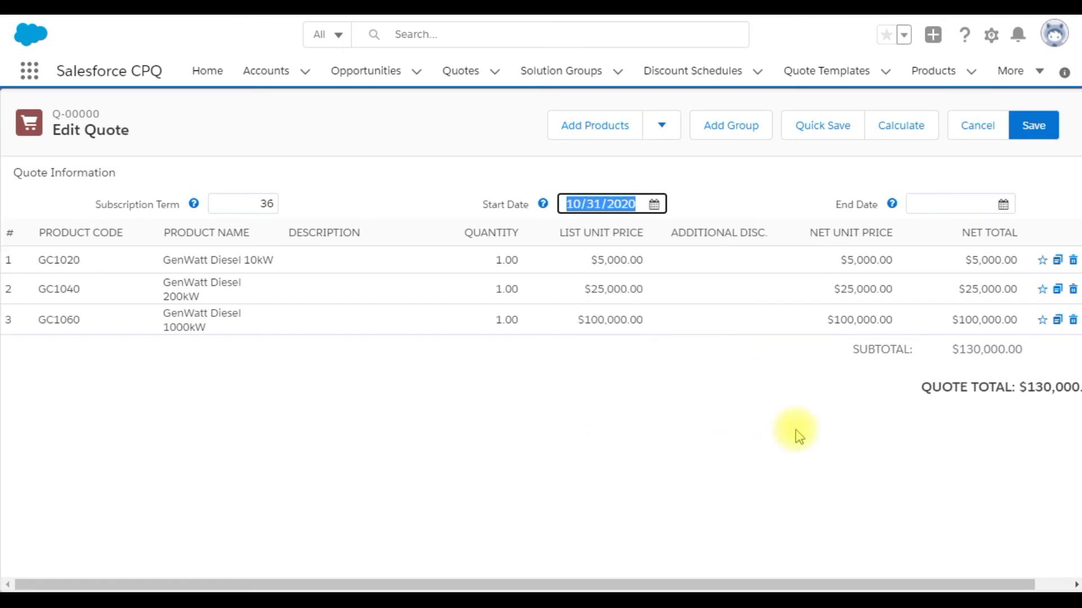
Check the Subscription Term field in the quote header and save the quote.
left_click(355, 191)
left_click(230, 199)
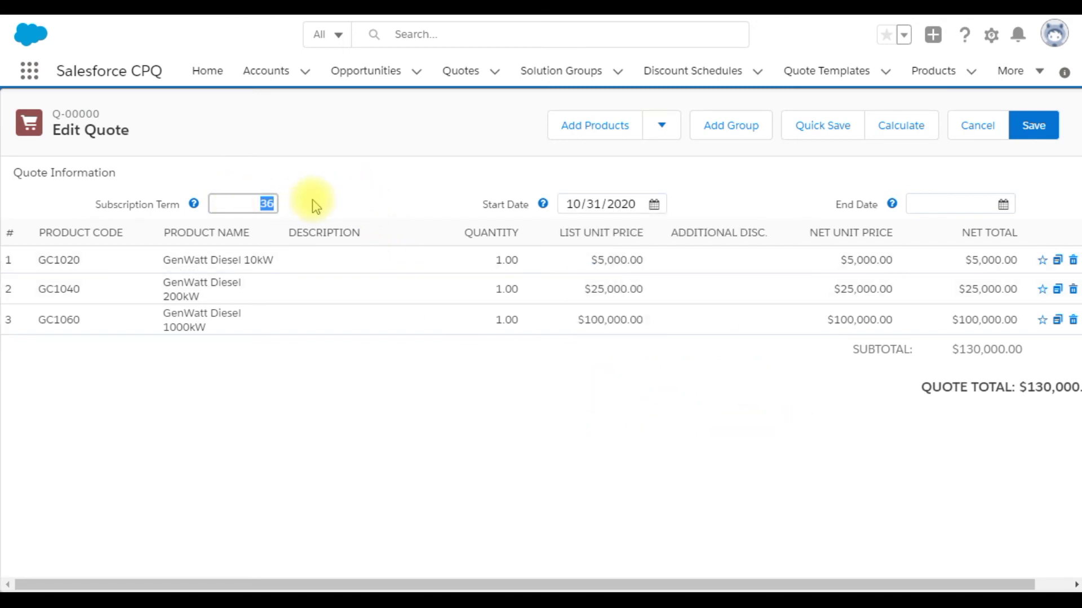
left_click(312, 200)
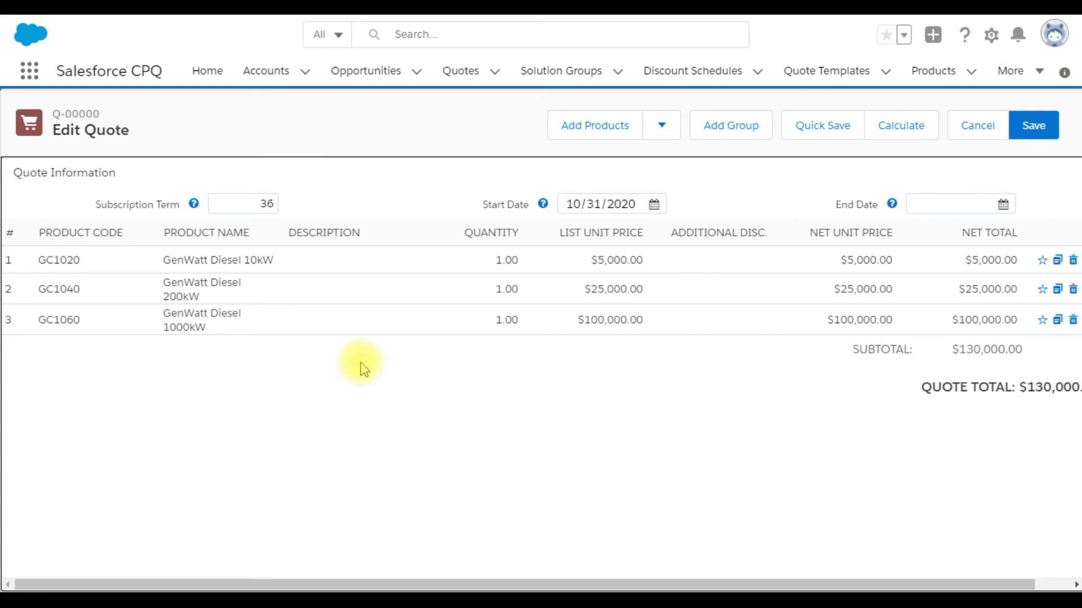
left_click(1026, 133)
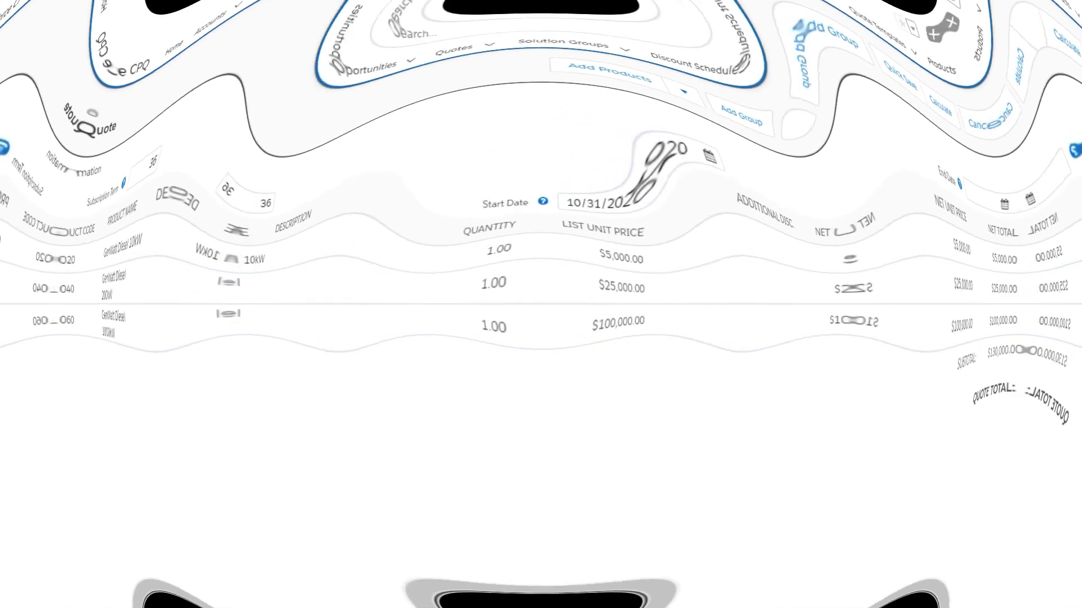